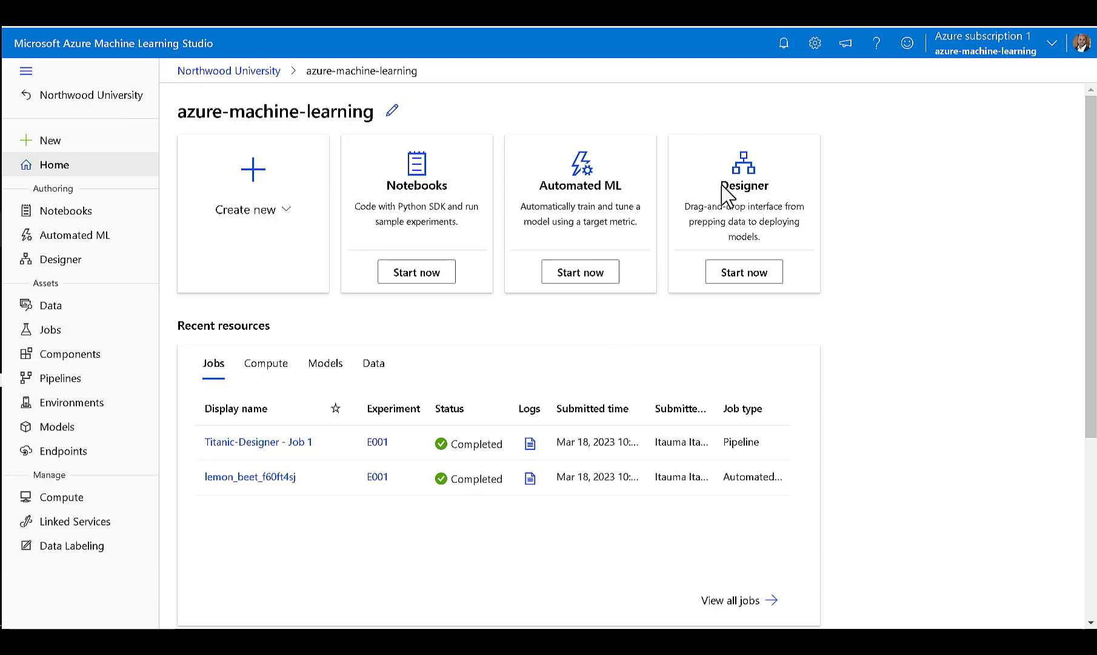
Start a new Automated ML job and begin a tabular data asset for it named bike-rentals.
left_click(95, 239)
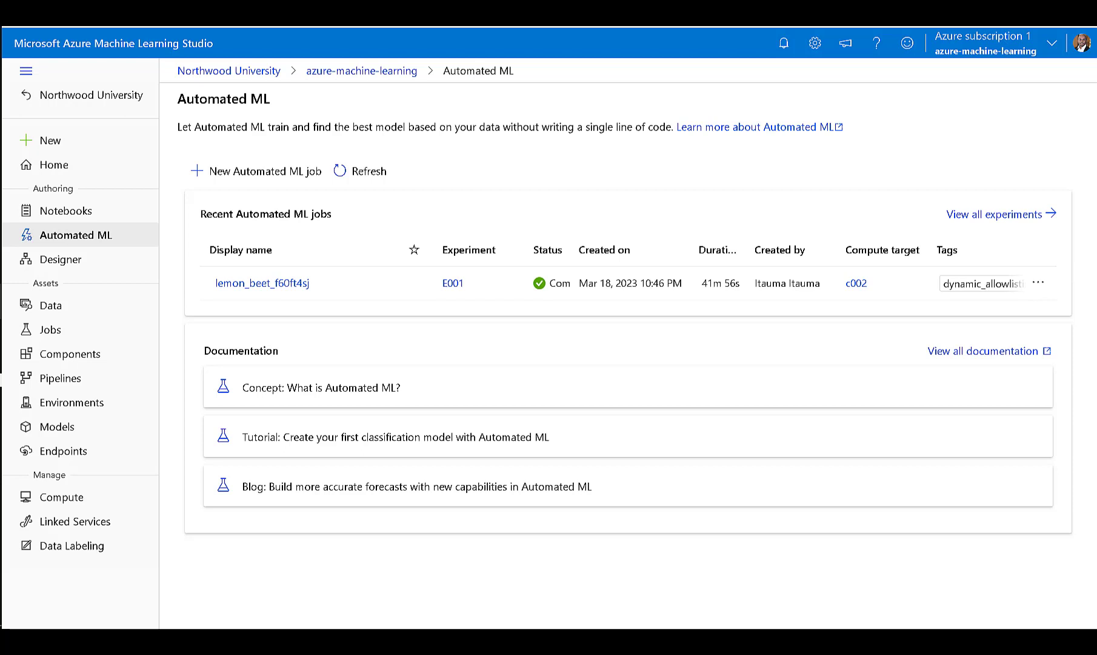
left_click(235, 176)
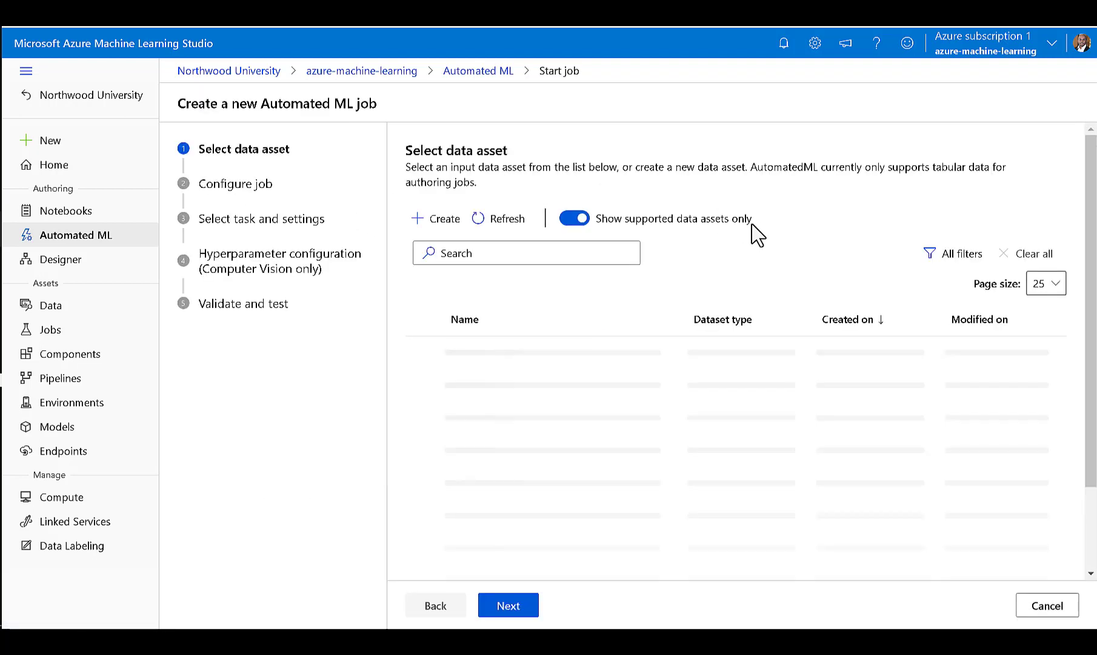
left_click(436, 227)
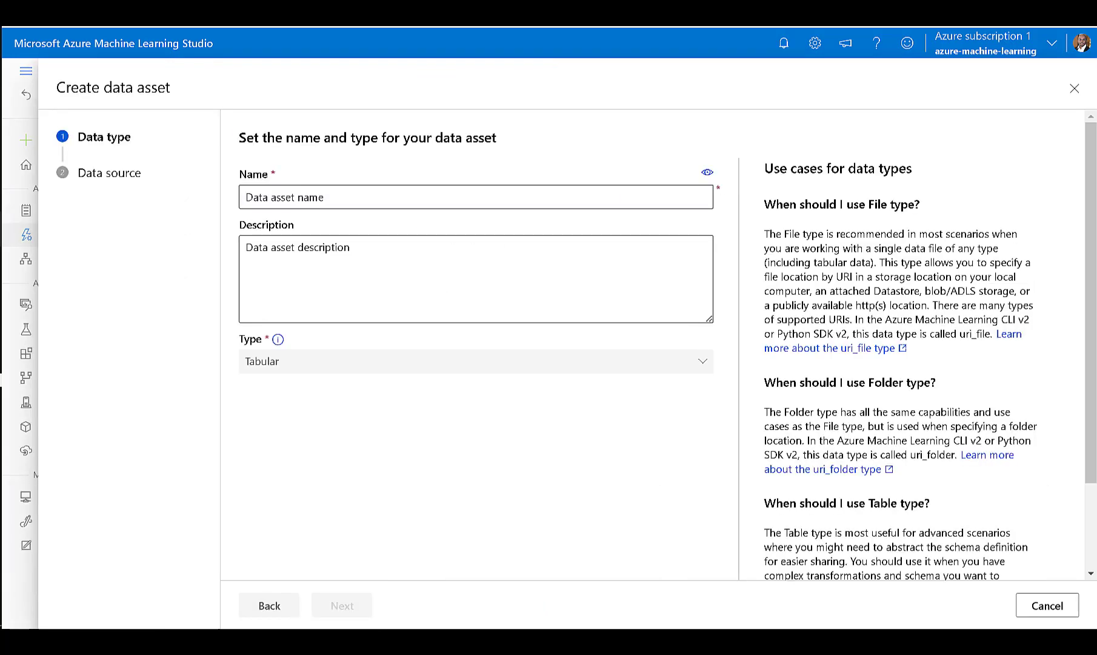
left_click(274, 199)
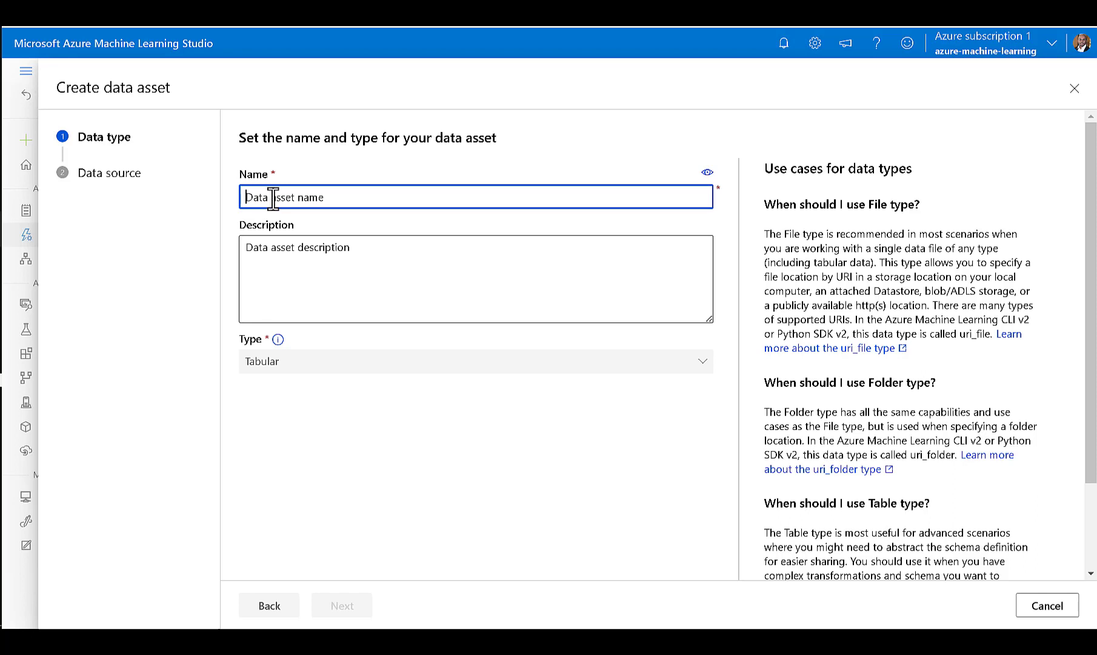
type("bike-rentals")
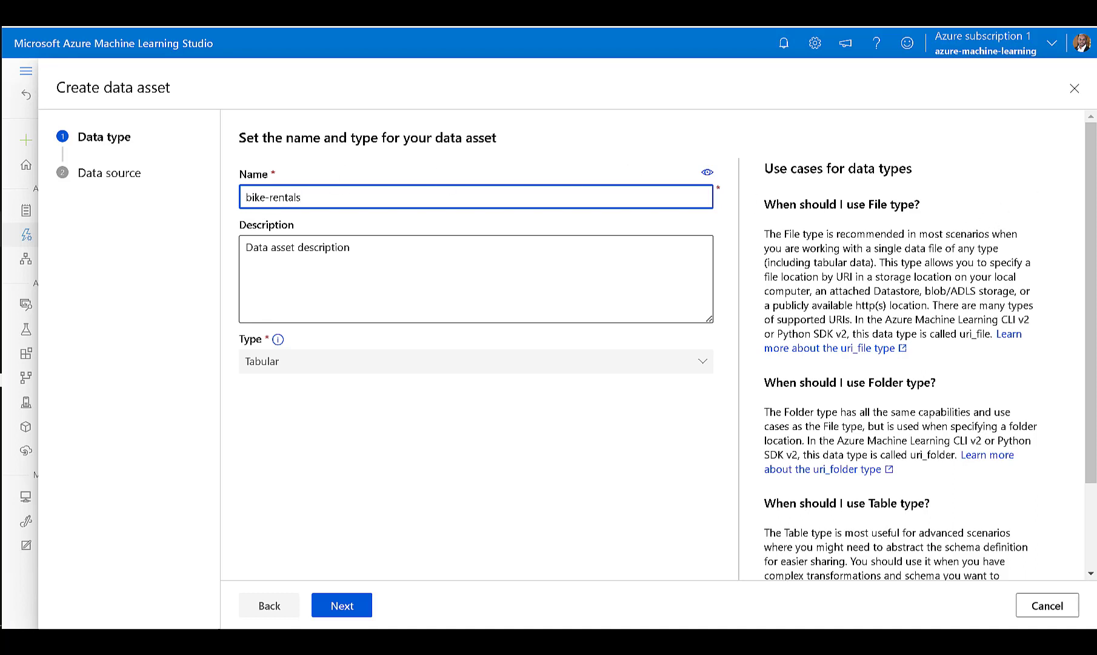
left_click(910, 227)
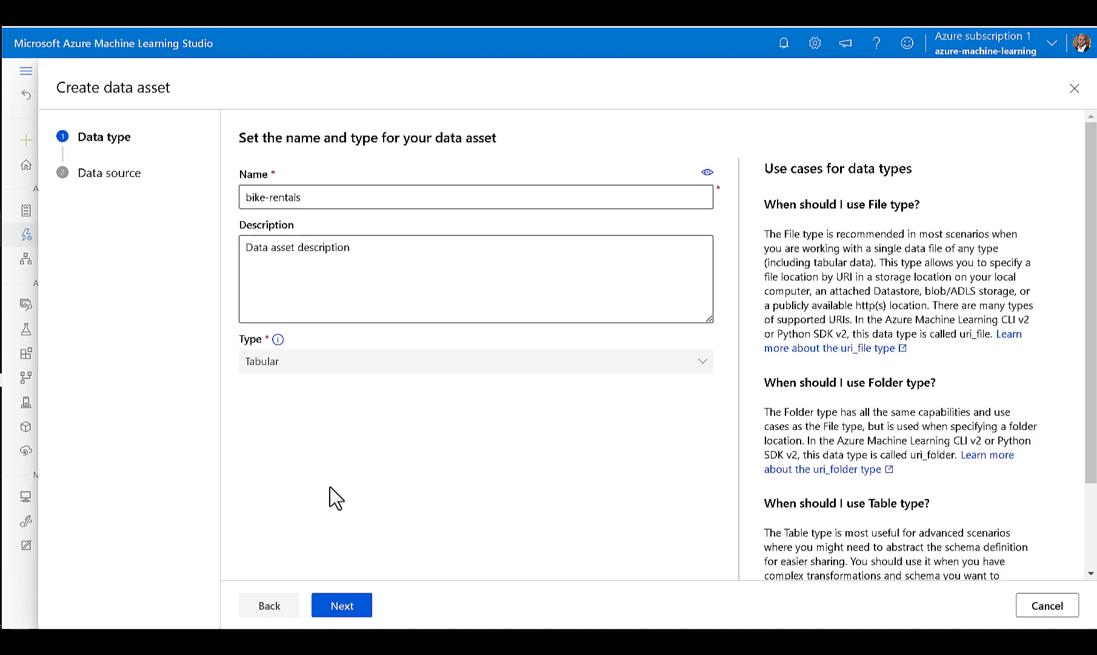
left_click(344, 609)
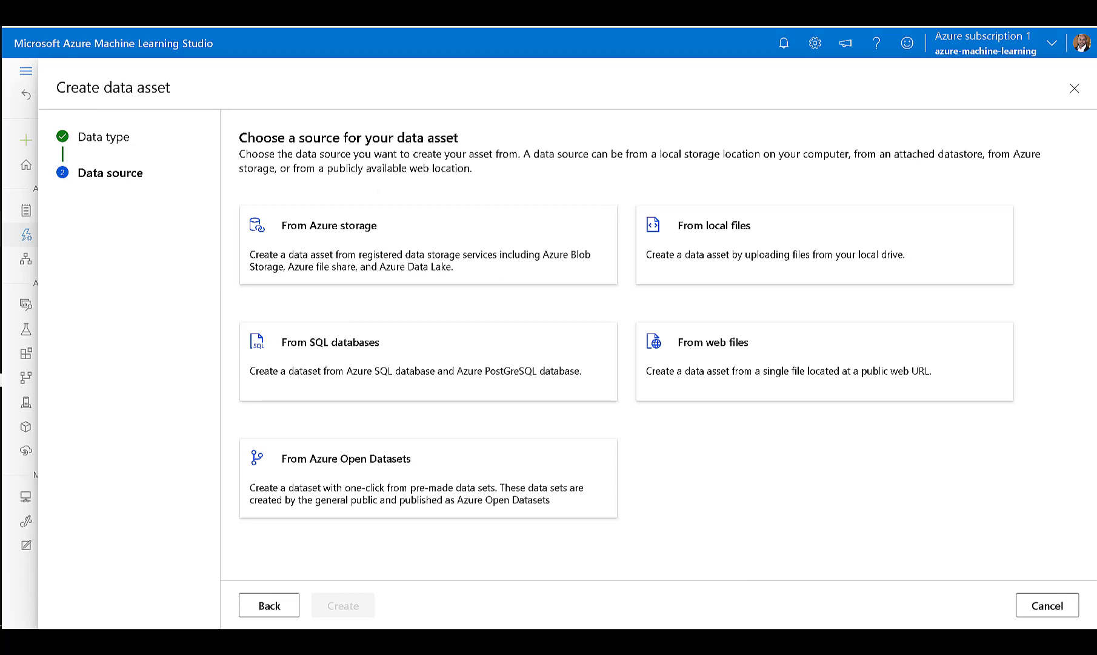
left_click(724, 362)
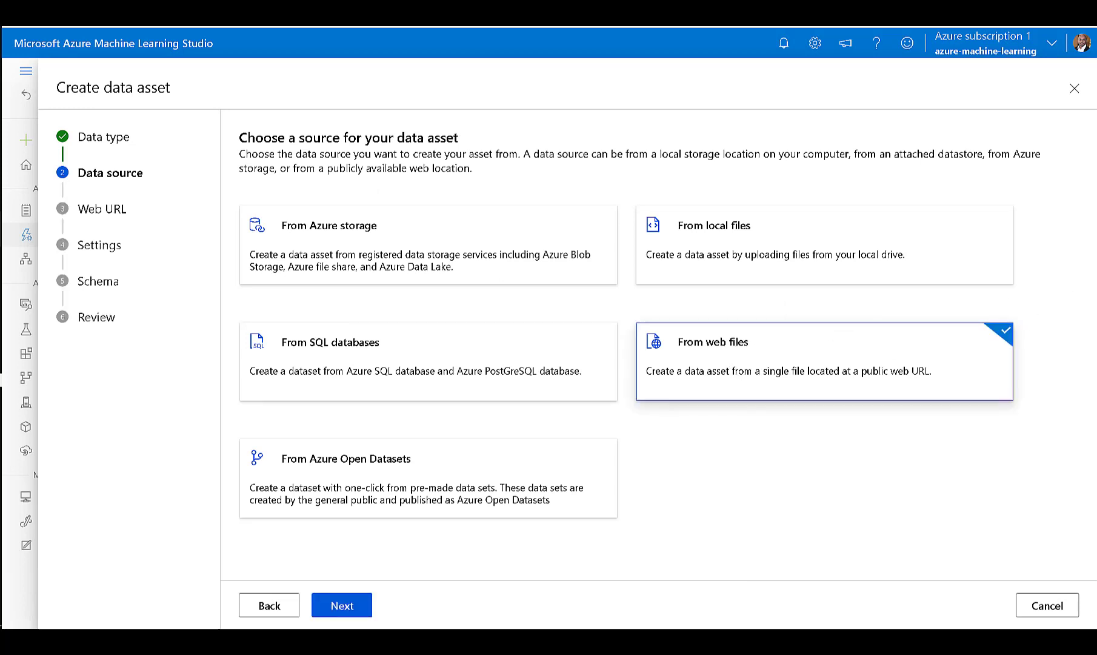
left_click(341, 606)
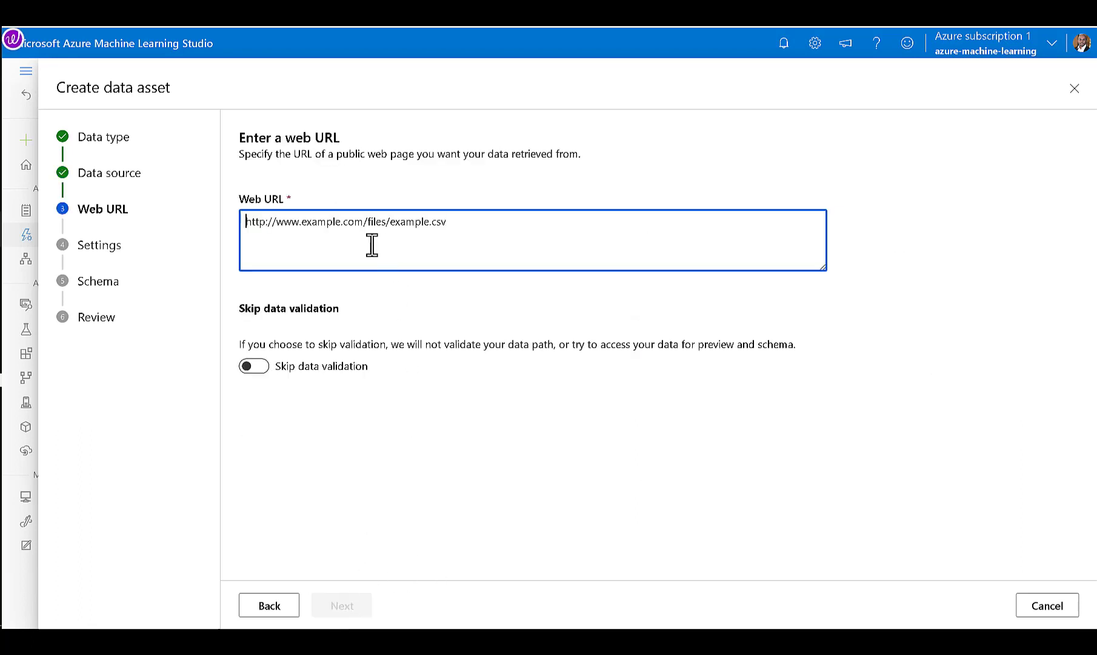
type("https://aka.ms/bike-rentals")
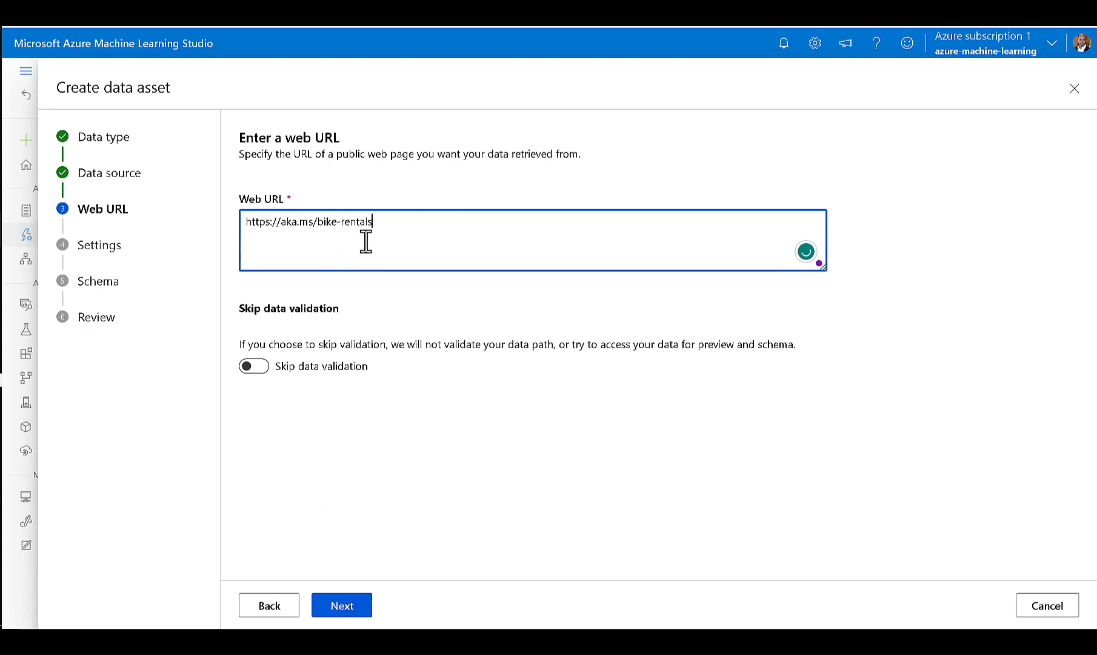
left_click(341, 607)
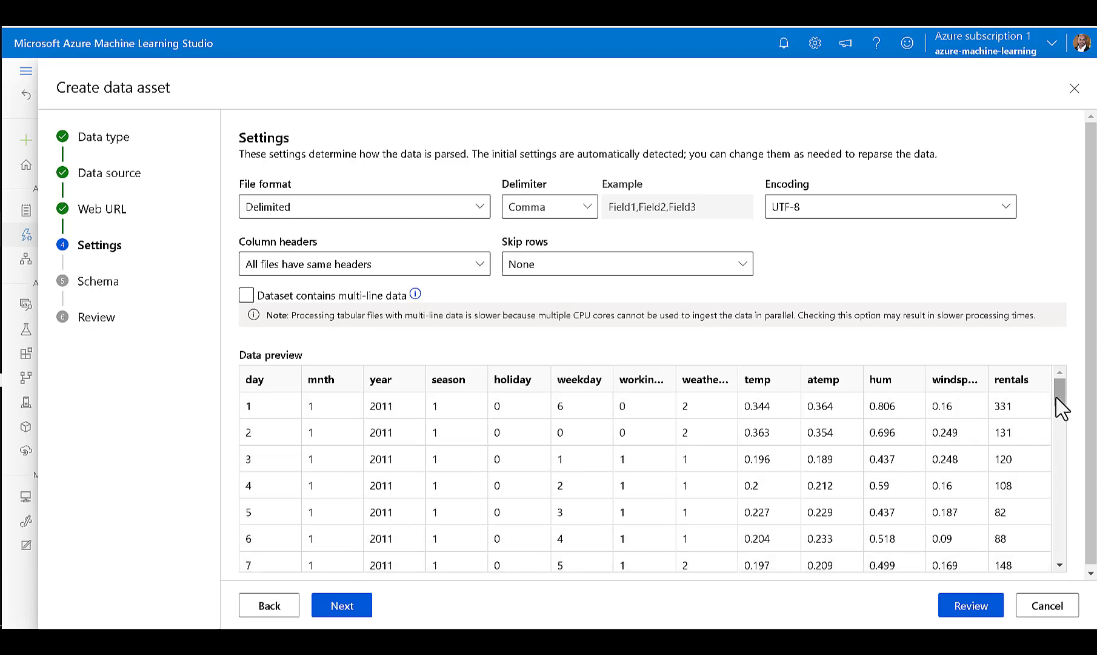
Review the data preview and schema, accept the detected parsing settings and column types, and create the bike-rentals data asset.
scroll(1060, 405, "down", 5)
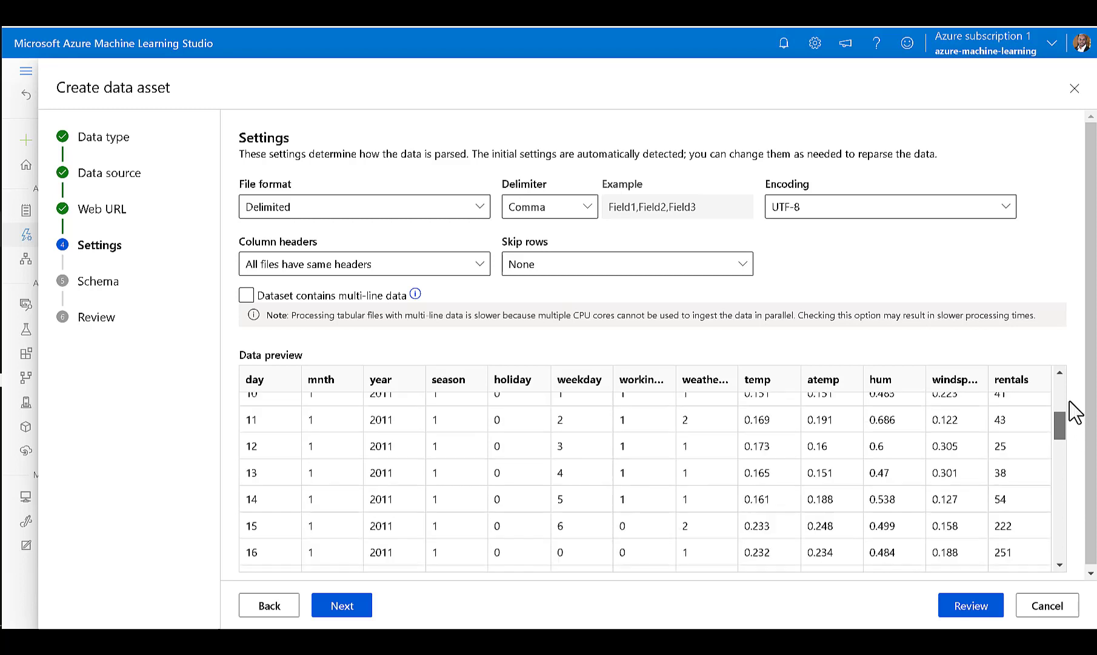
scroll(1070, 394, "up", 5)
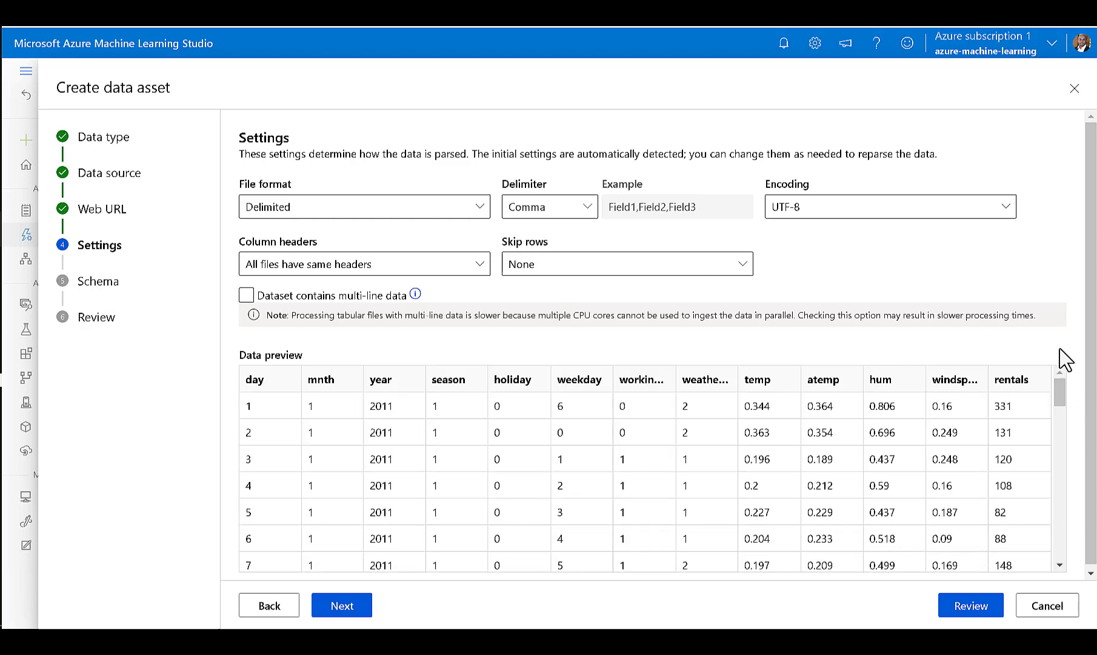
left_click(343, 614)
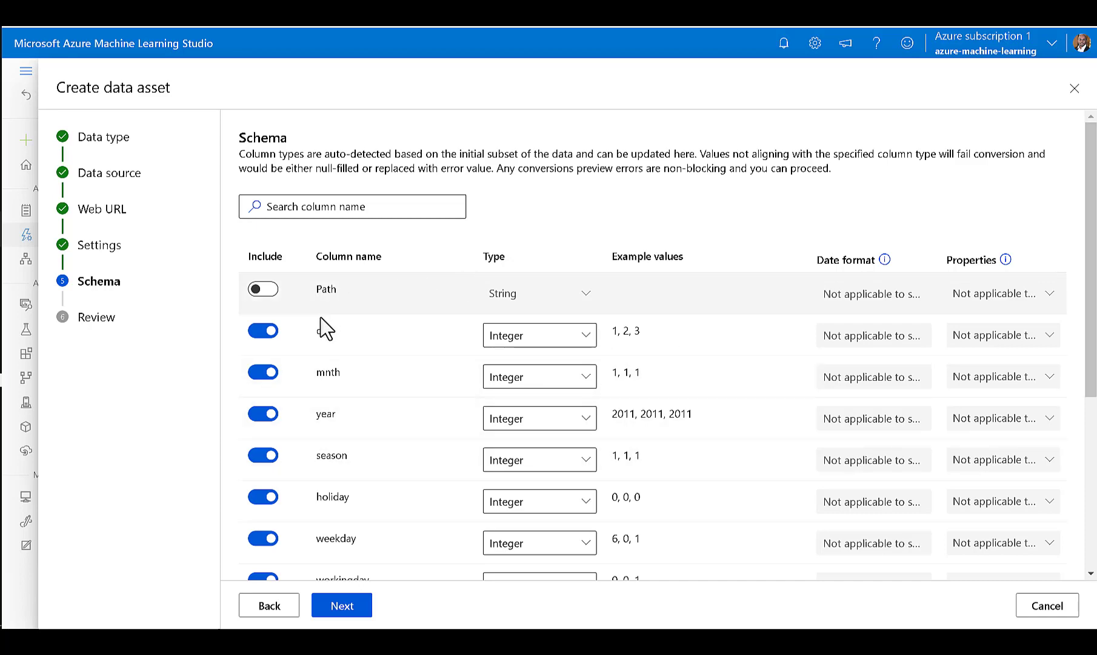
scroll(453, 434, "down", 5)
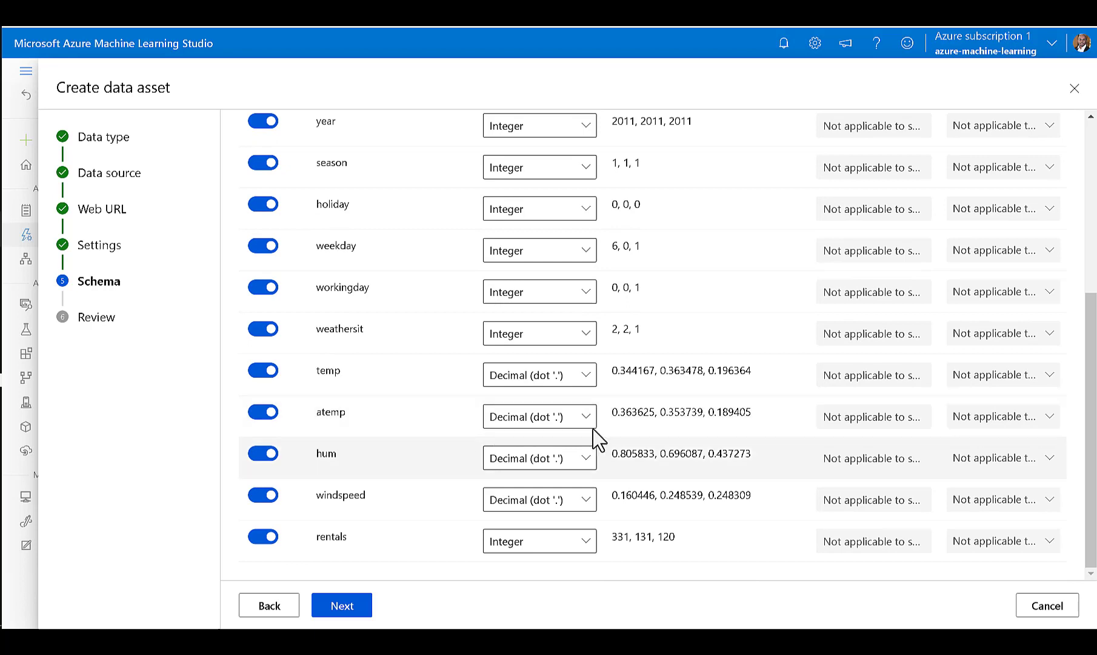
scroll(630, 430, "up", 5)
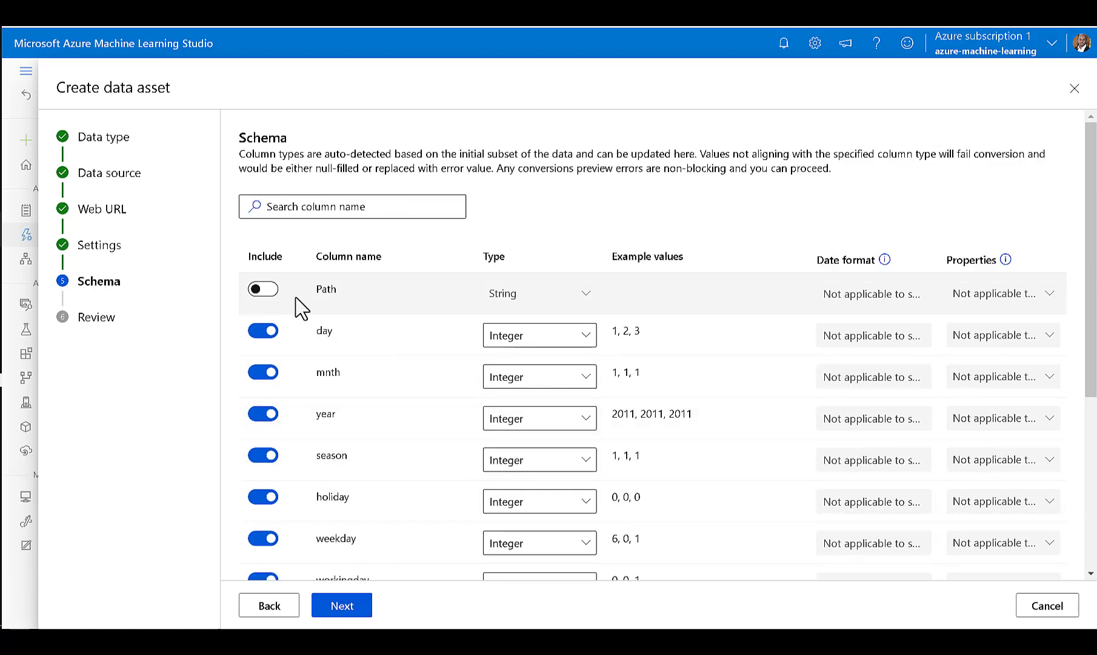
left_click(343, 609)
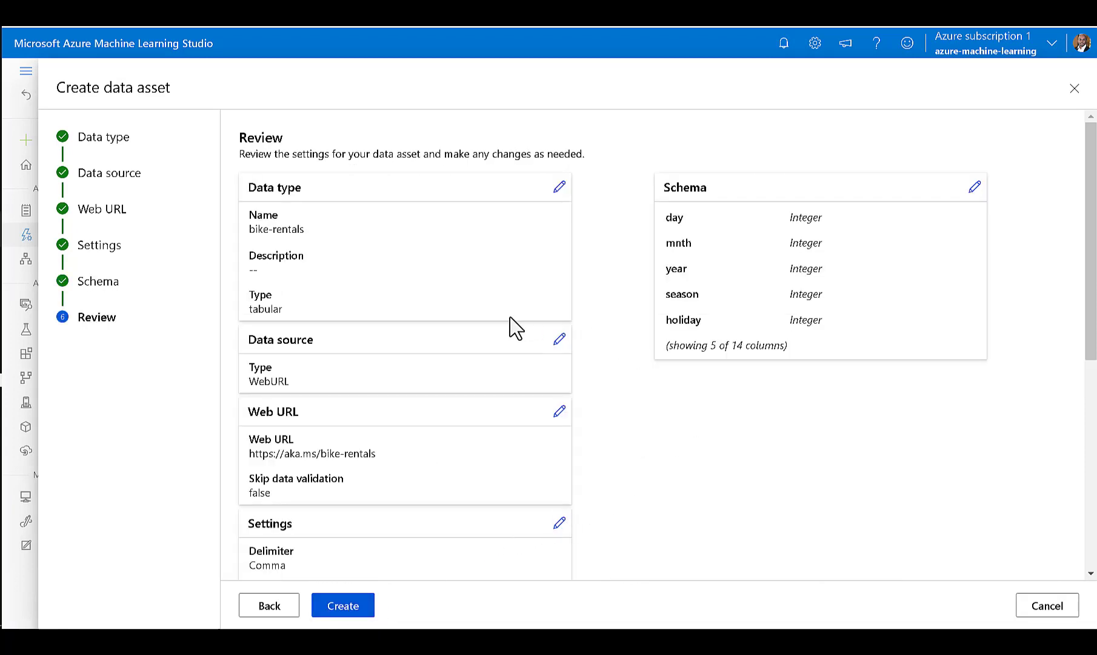
scroll(383, 480, "down", 5)
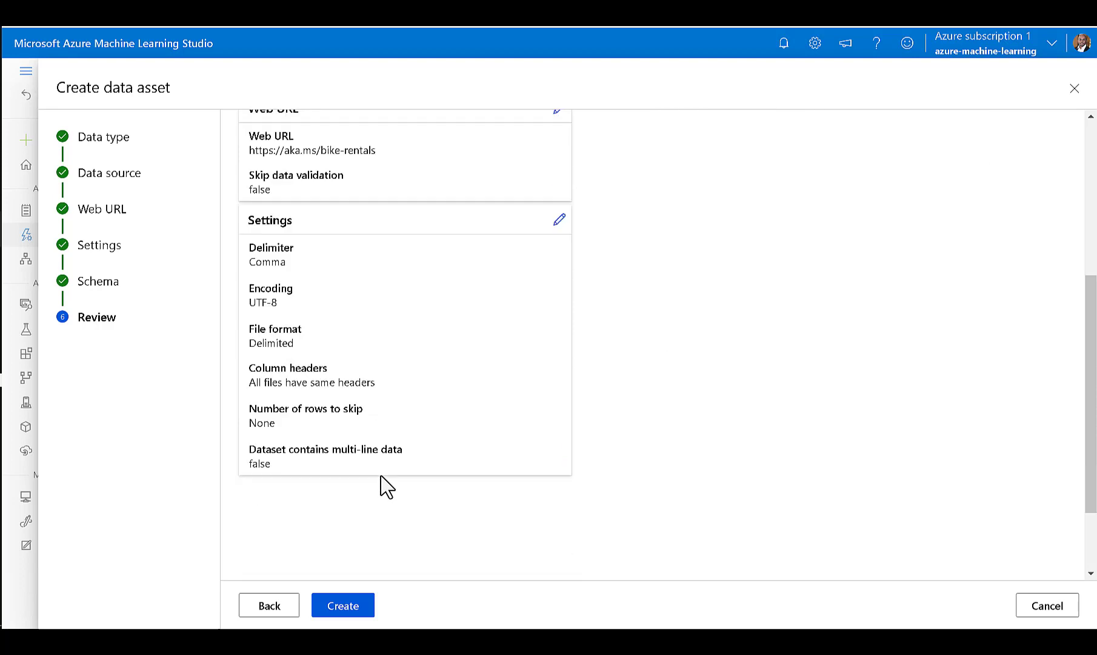
scroll(380, 482, "up", 5)
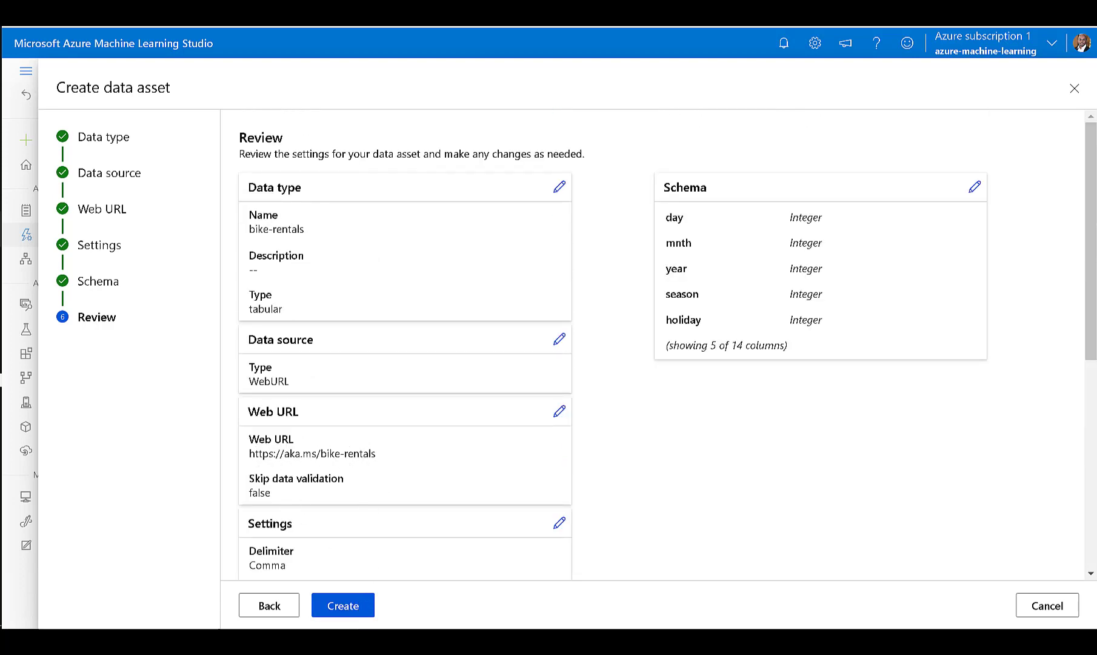
left_click(344, 611)
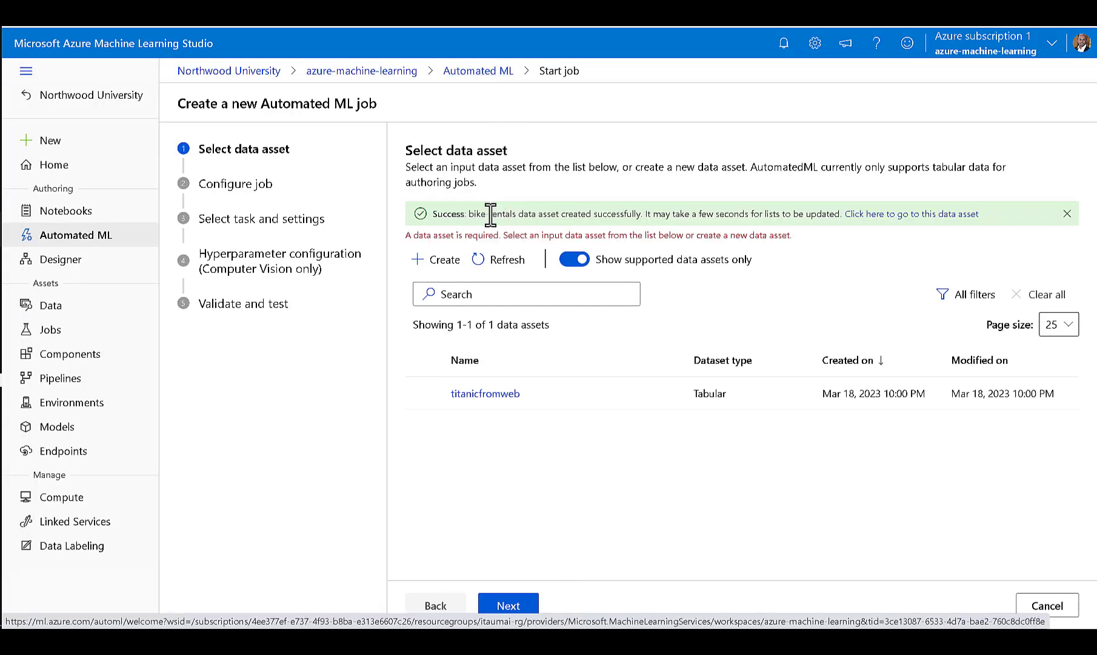
Leave the new job to view the bike-rentals data asset's details and the list of data assets.
left_click(901, 218)
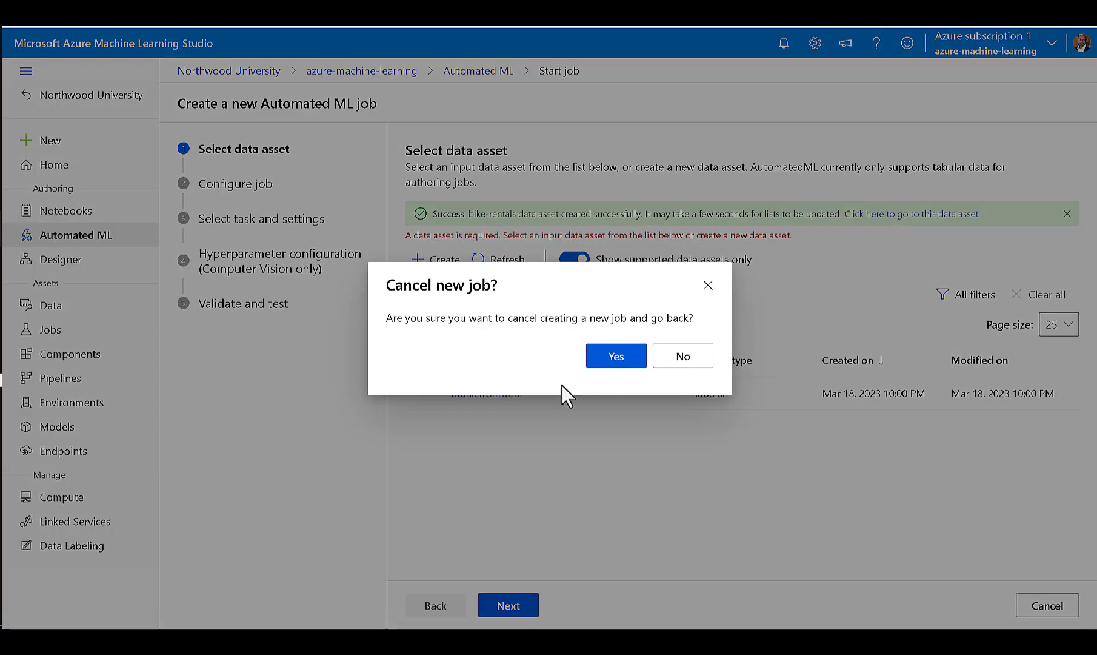
left_click(615, 357)
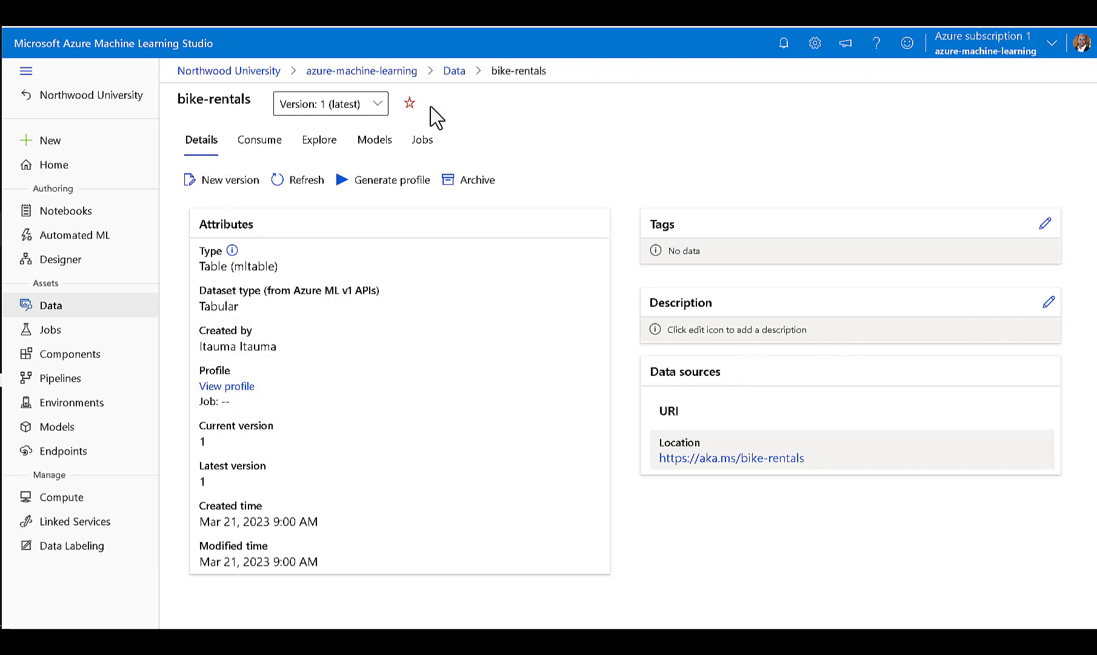
left_click(125, 309)
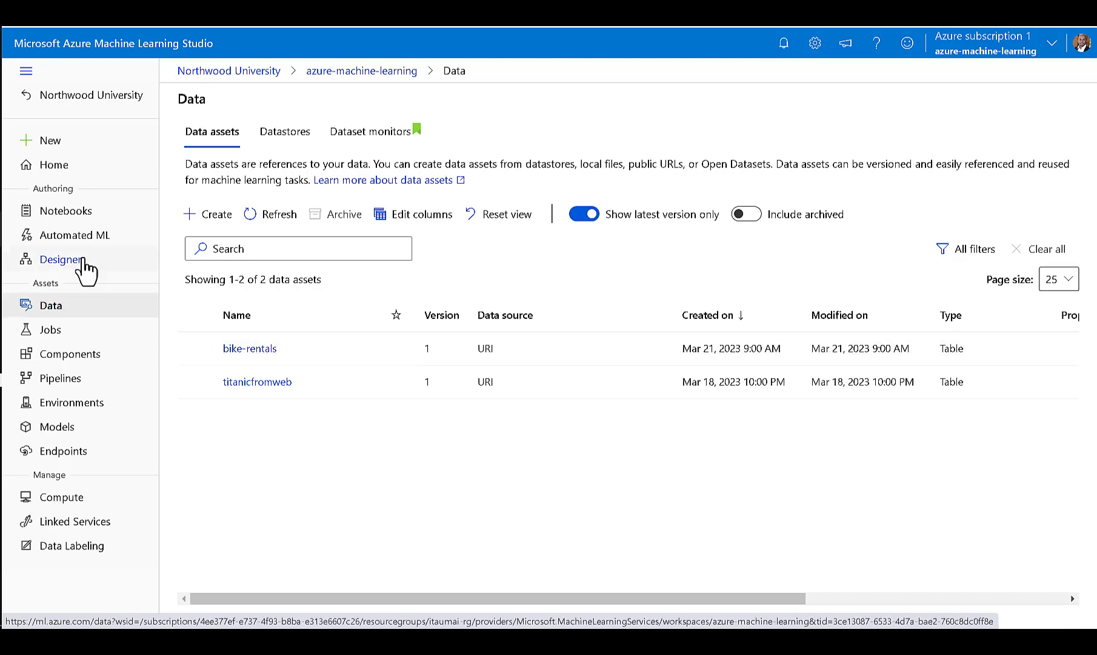
Start a new Automated ML job with bike-rentals as its data asset and proceed to the job configuration.
left_click(75, 236)
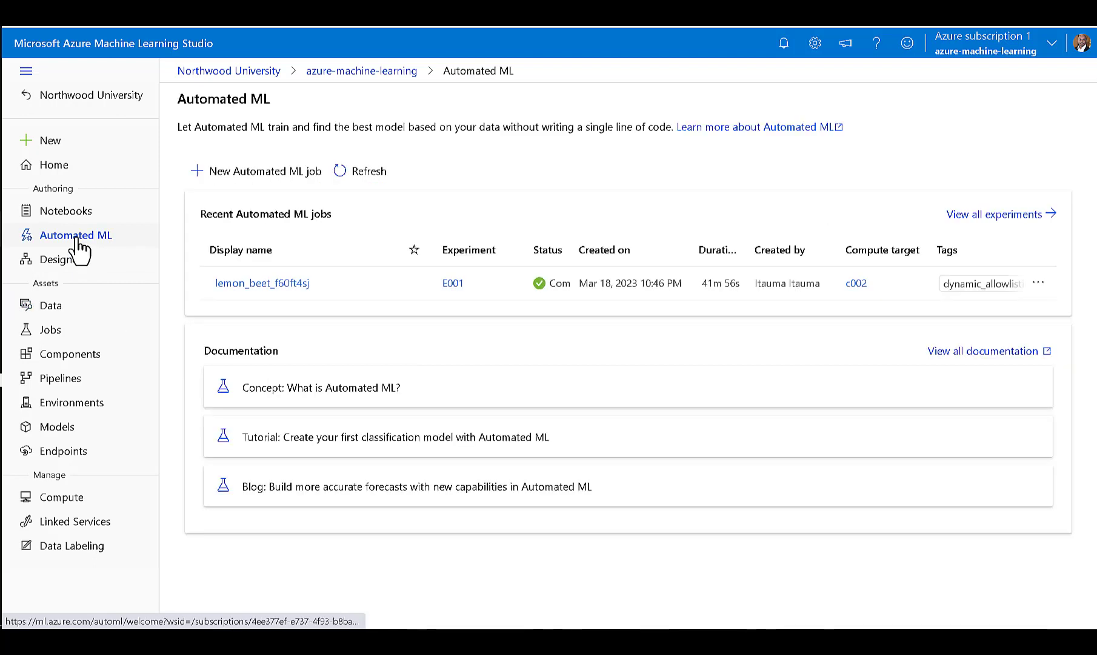
left_click(265, 176)
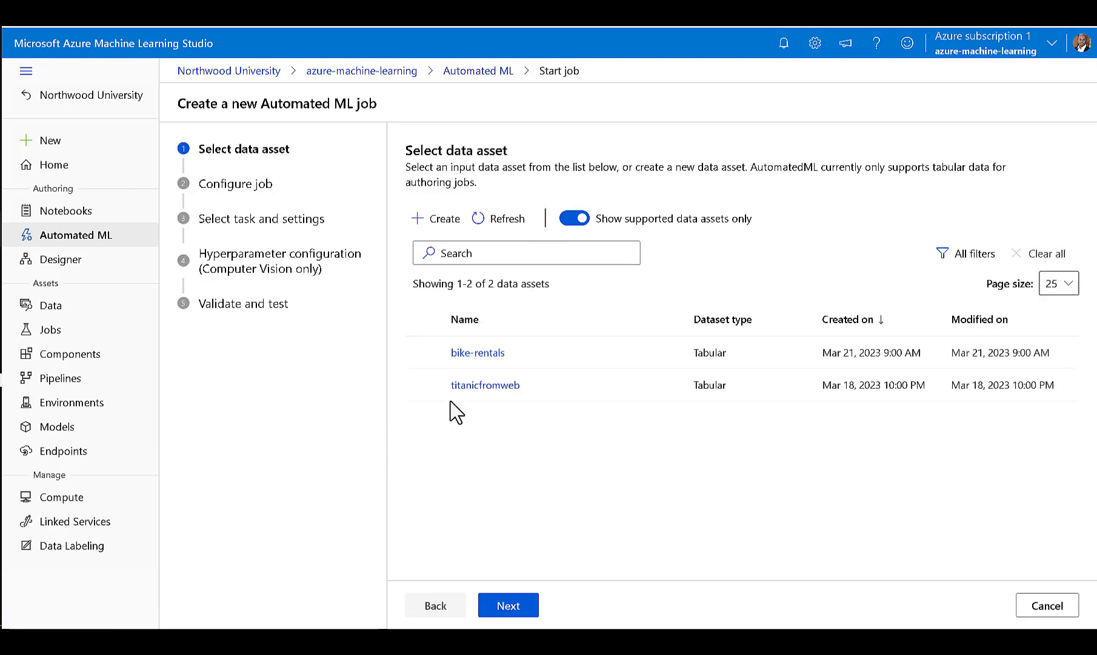
left_click(425, 354)
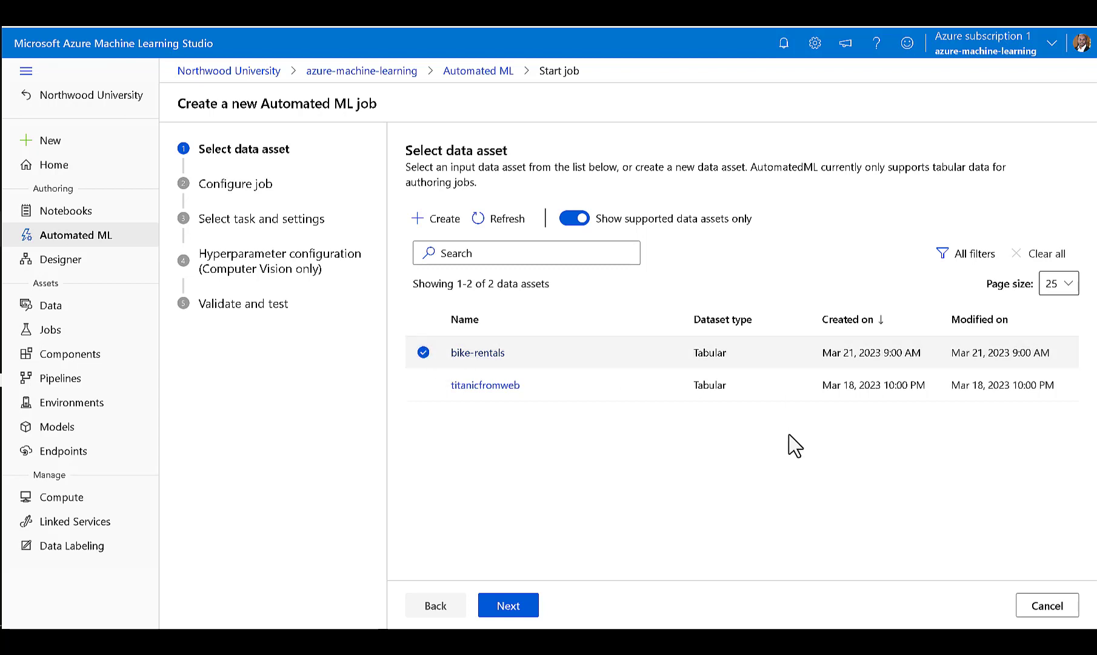
left_click(525, 607)
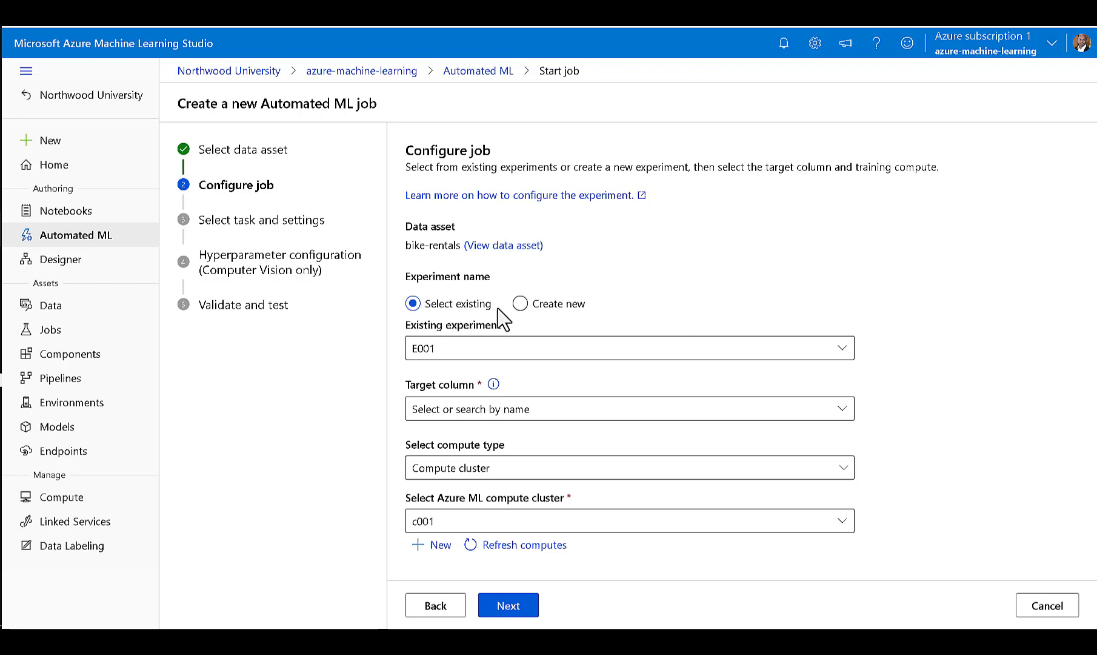
Configure the job with a new experiment named bike-experiment and rentals (Integer) as the target column.
left_click(521, 305)
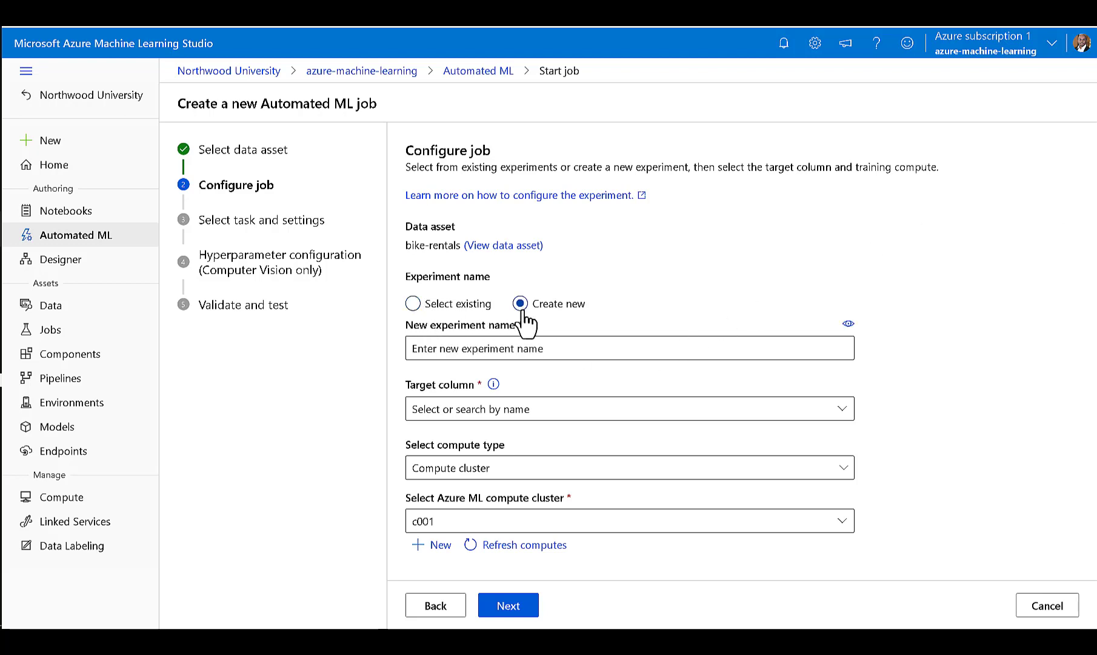
left_click(491, 345)
type("bike-experiment")
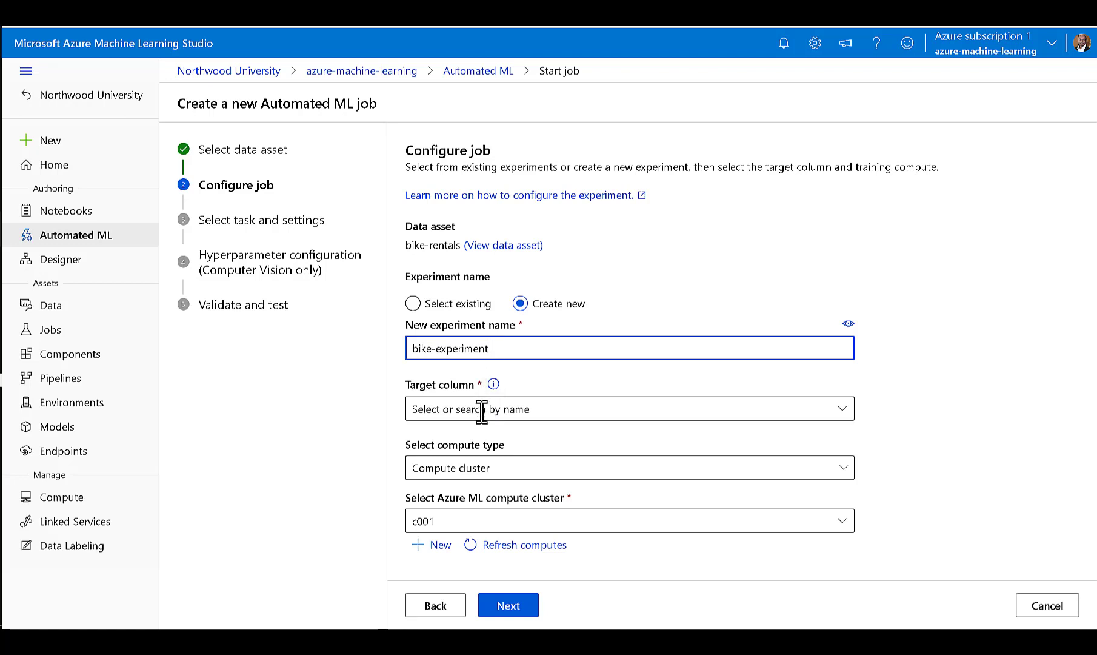
left_click(482, 411)
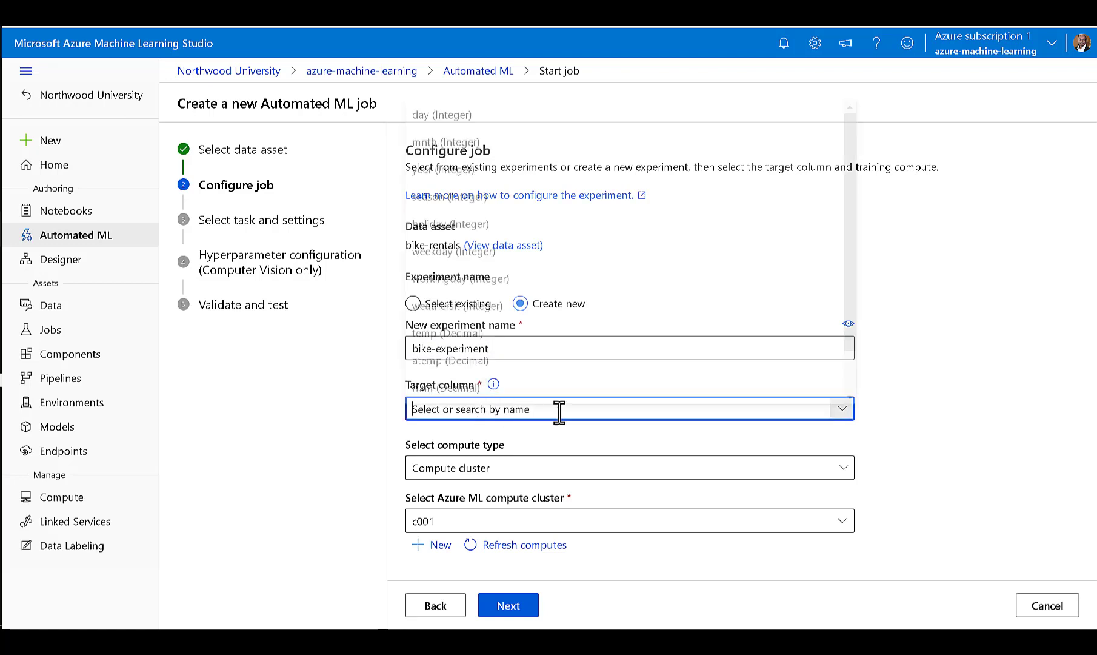
left_click_drag(855, 313, 855, 394)
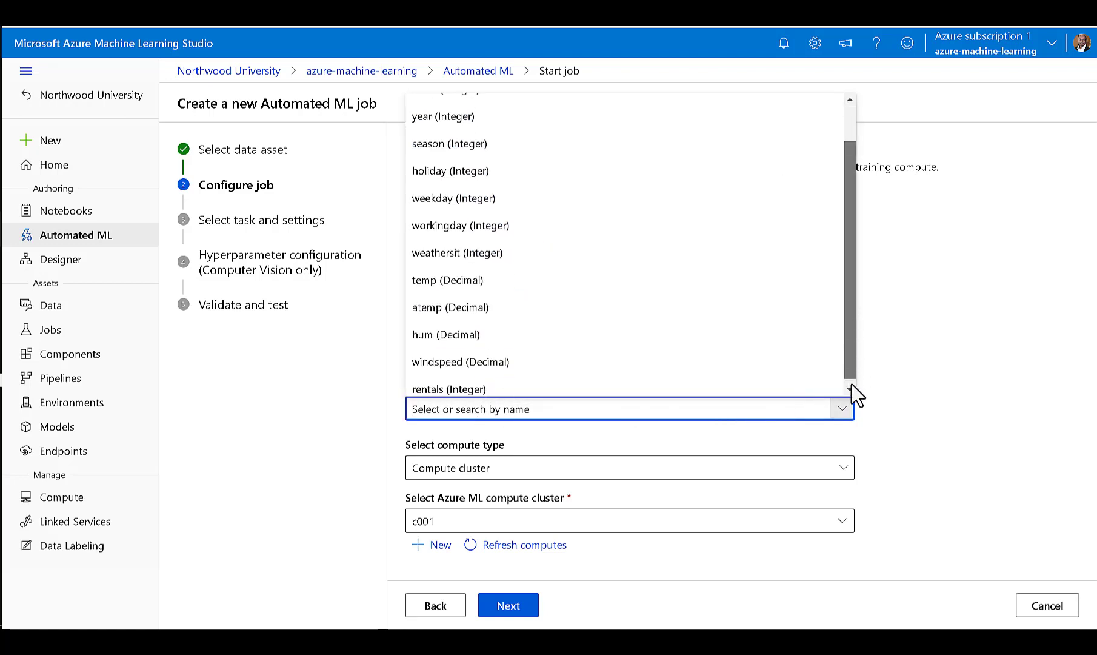
left_click(433, 384)
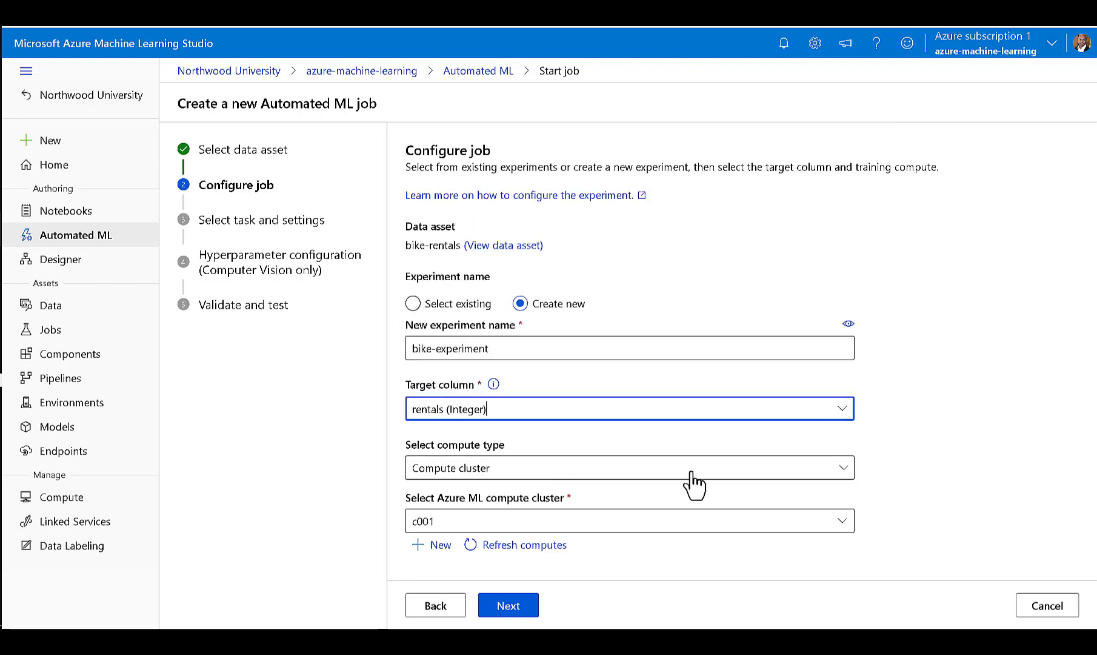
Choose compute cluster as the compute type and start a new cluster in East US 2 using a dedicated CPU Standard_DS11_v2 virtual machine.
left_click(843, 468)
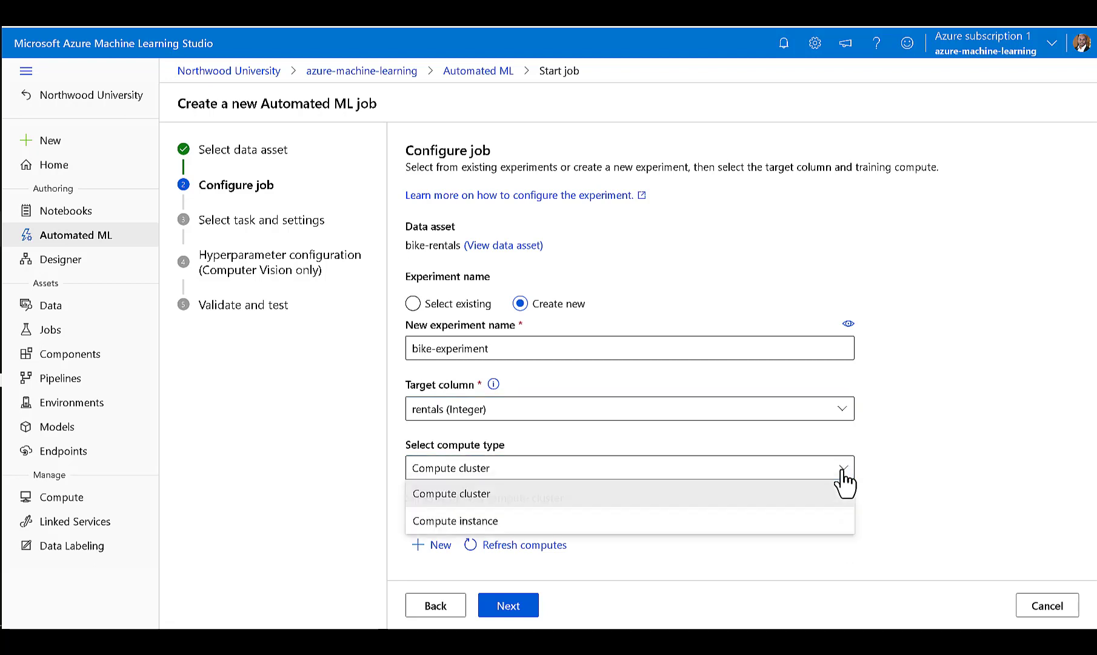
left_click(483, 494)
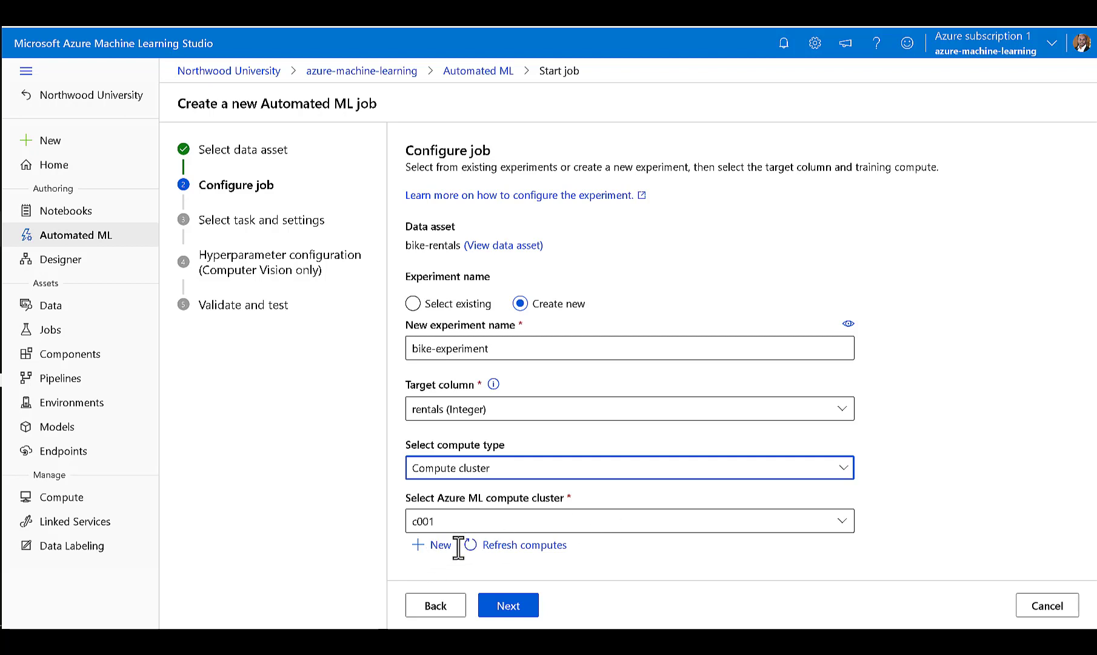
left_click(436, 548)
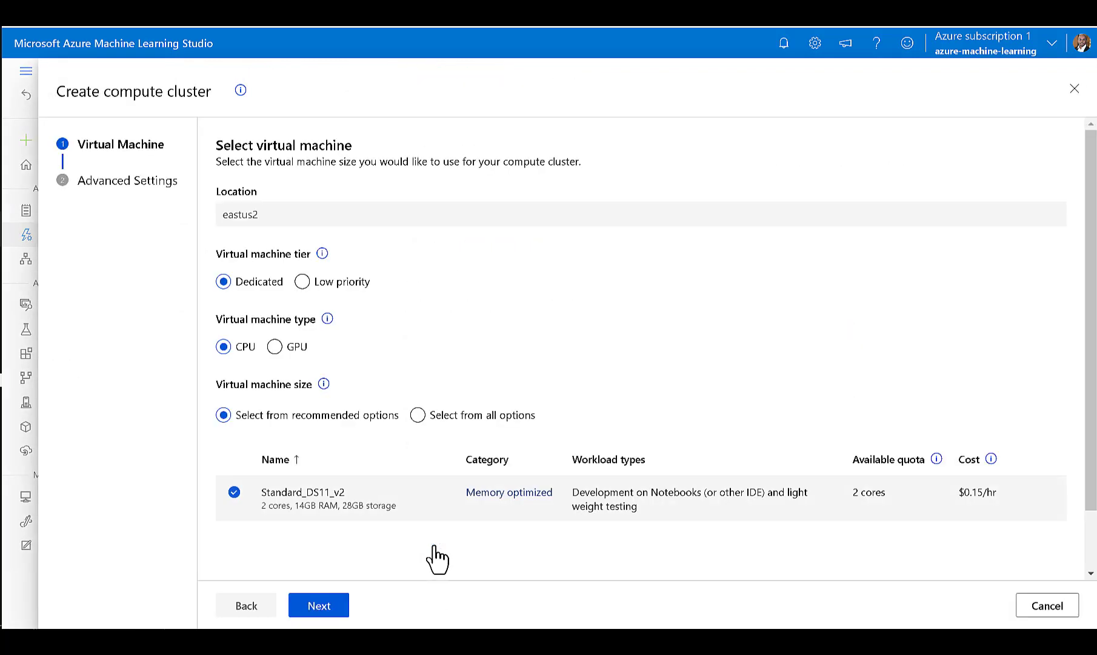
scroll(302, 427, "down", 2)
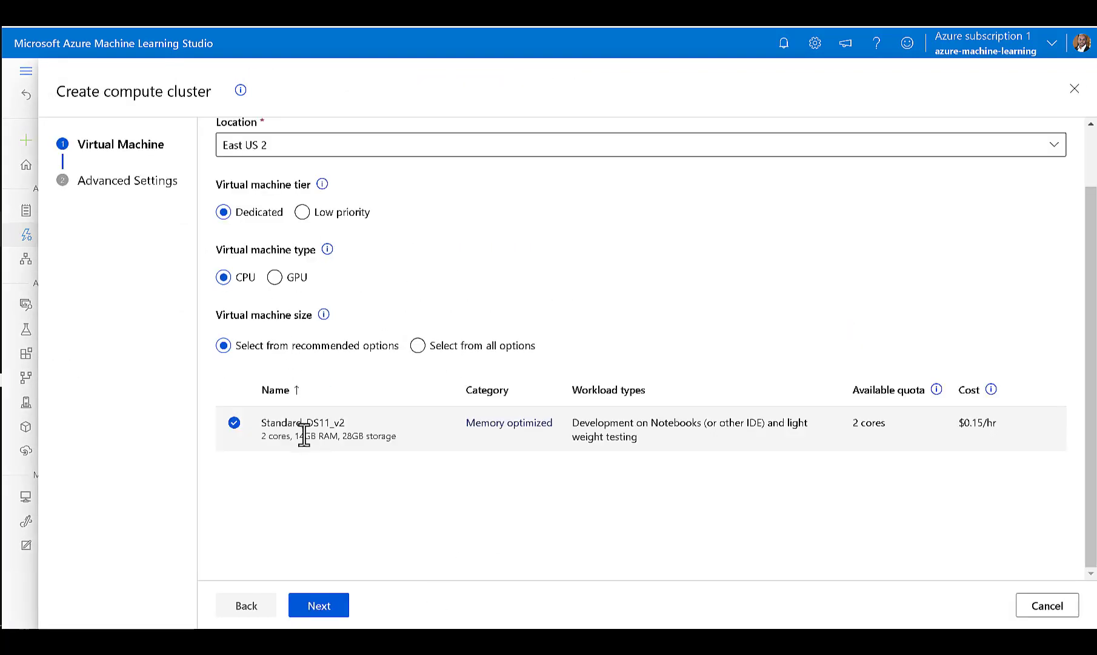
scroll(328, 470, "up", 2)
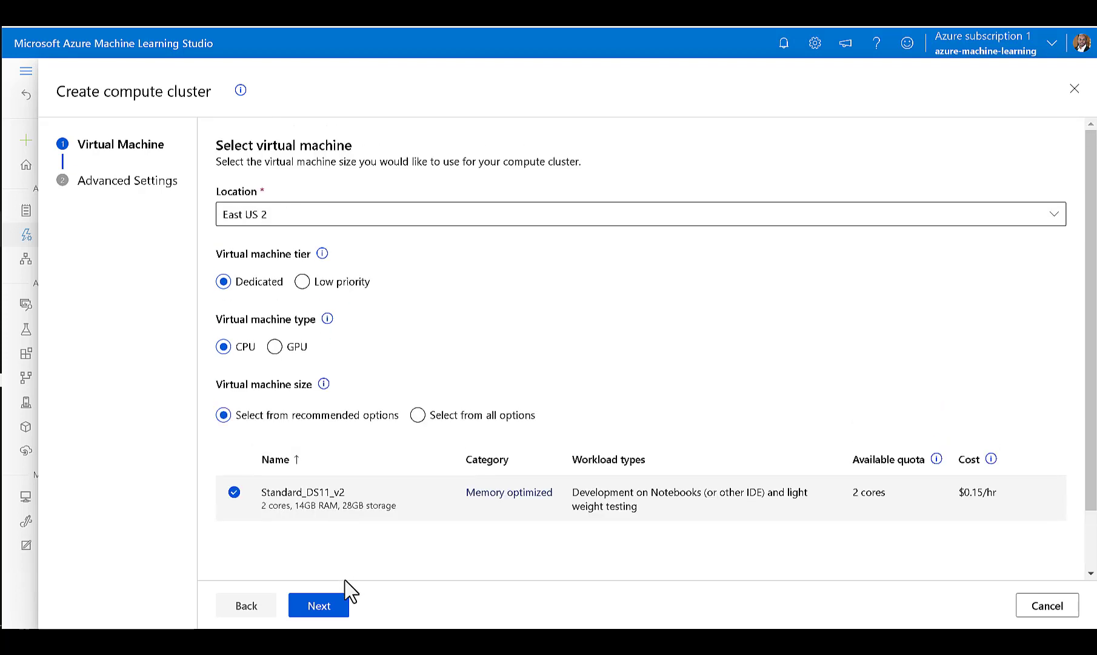
left_click(328, 616)
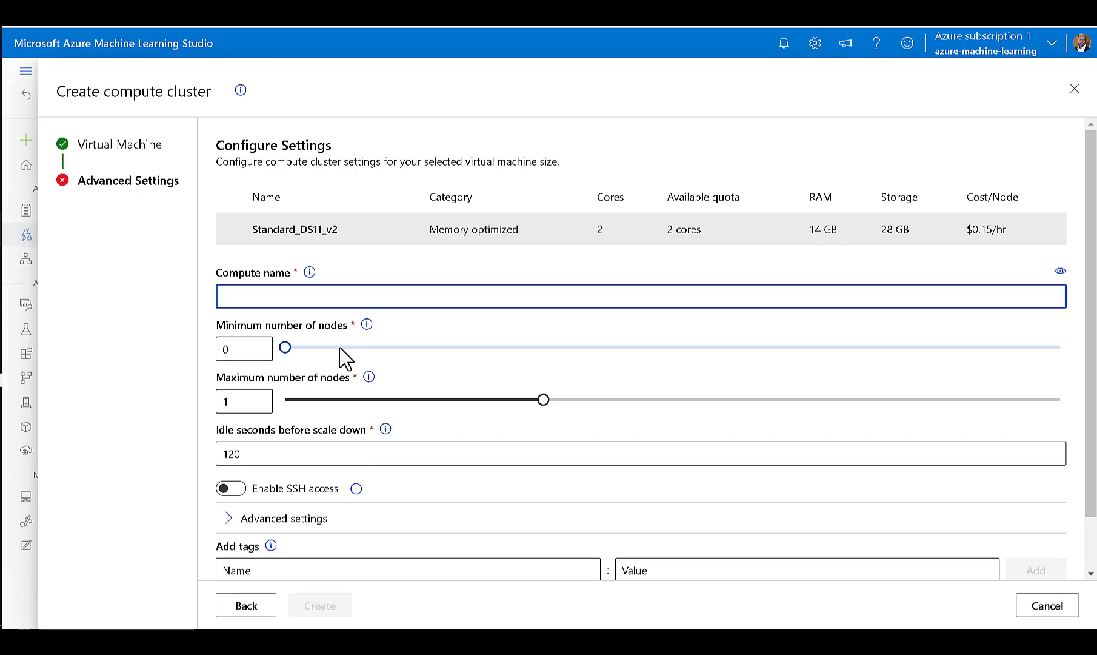
Name the compute cluster MSBAClusterTest and create it with the default node limits and idle time.
type("MS")
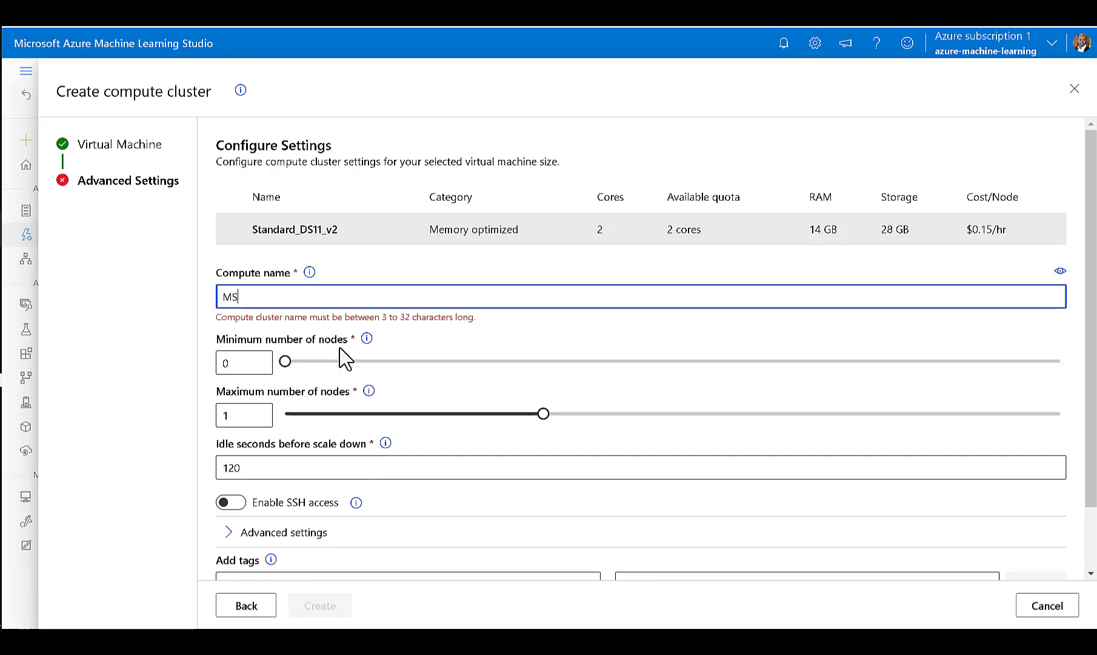
type("BACluster")
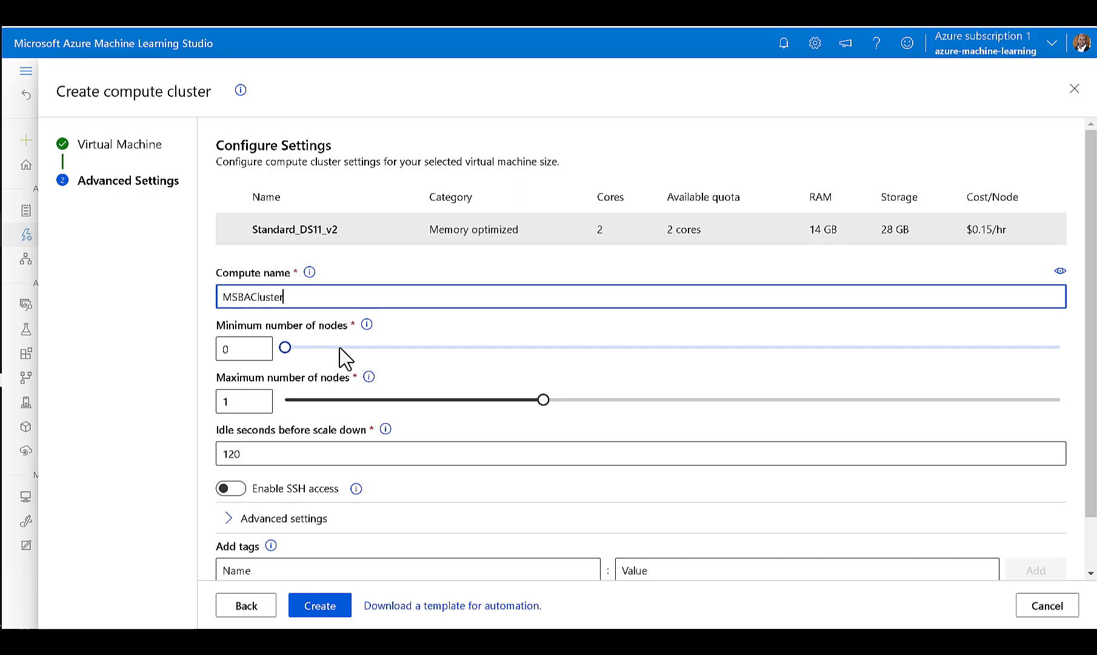
type("Test")
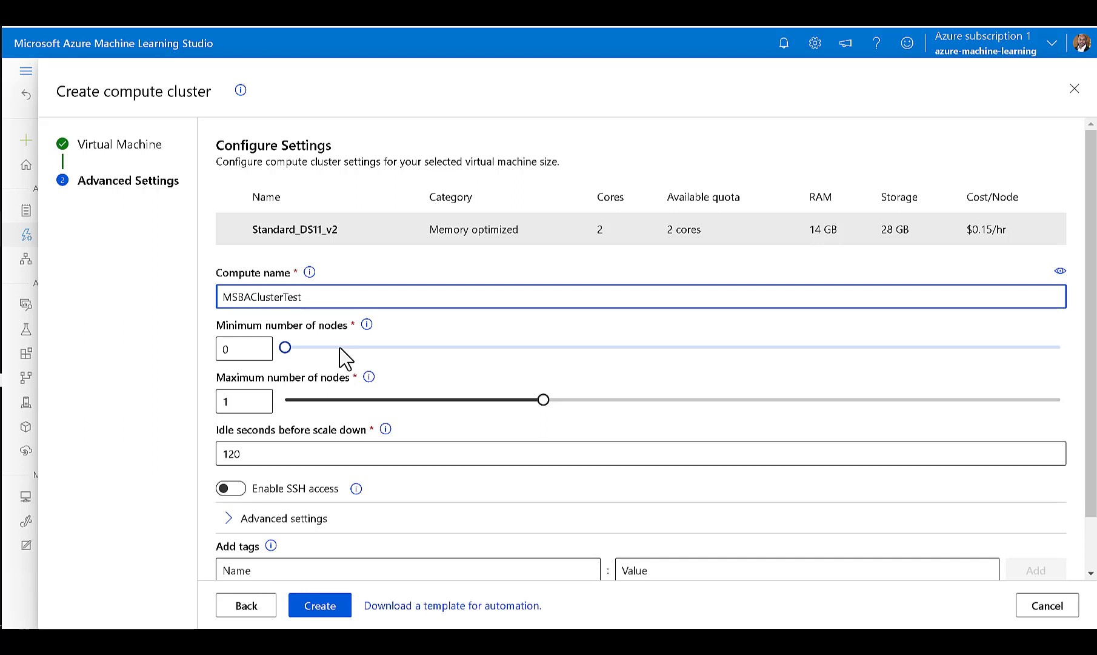
left_click(203, 454)
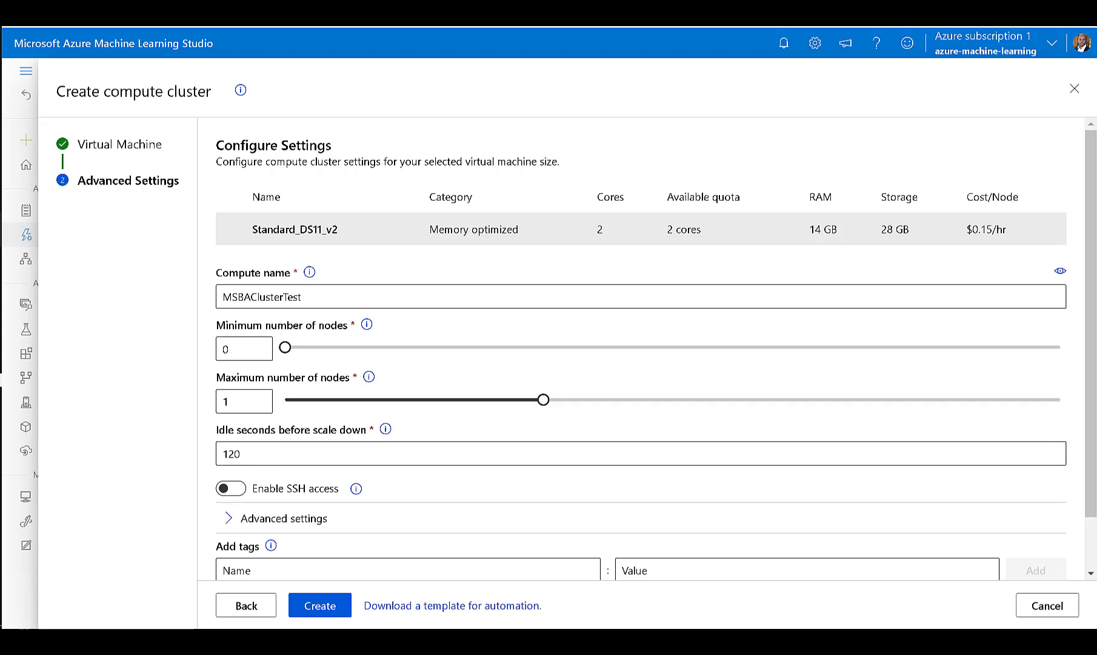
scroll(595, 387, "down", 1)
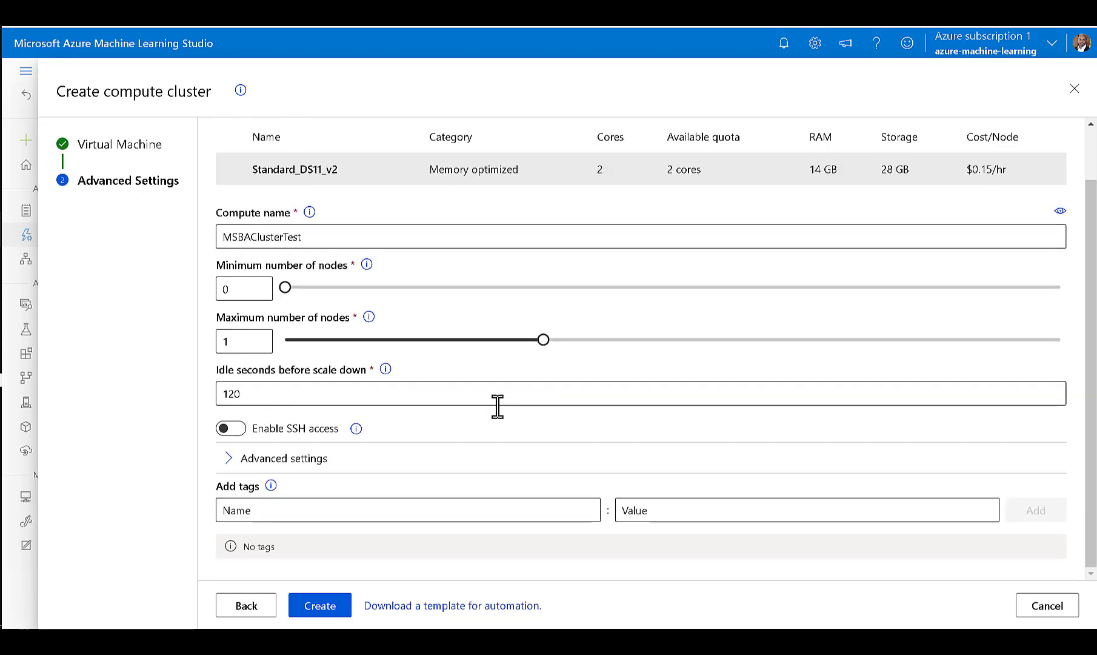
left_click(319, 606)
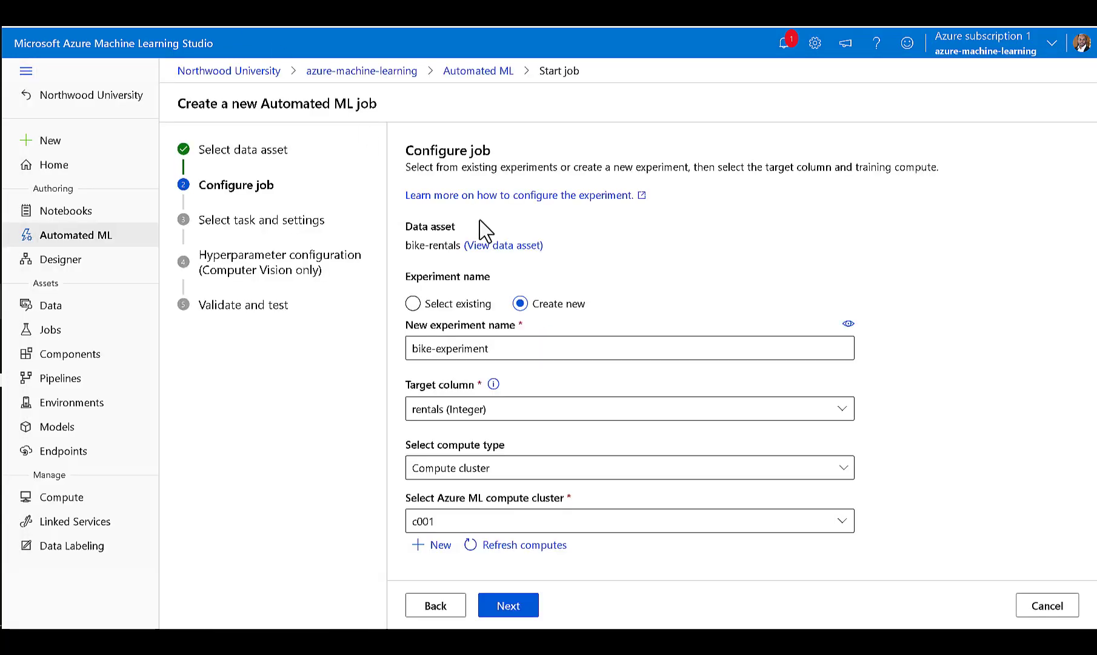
Select MSBAClusterTest as the job's Azure ML compute cluster and proceed to the task and settings selection.
left_click(844, 524)
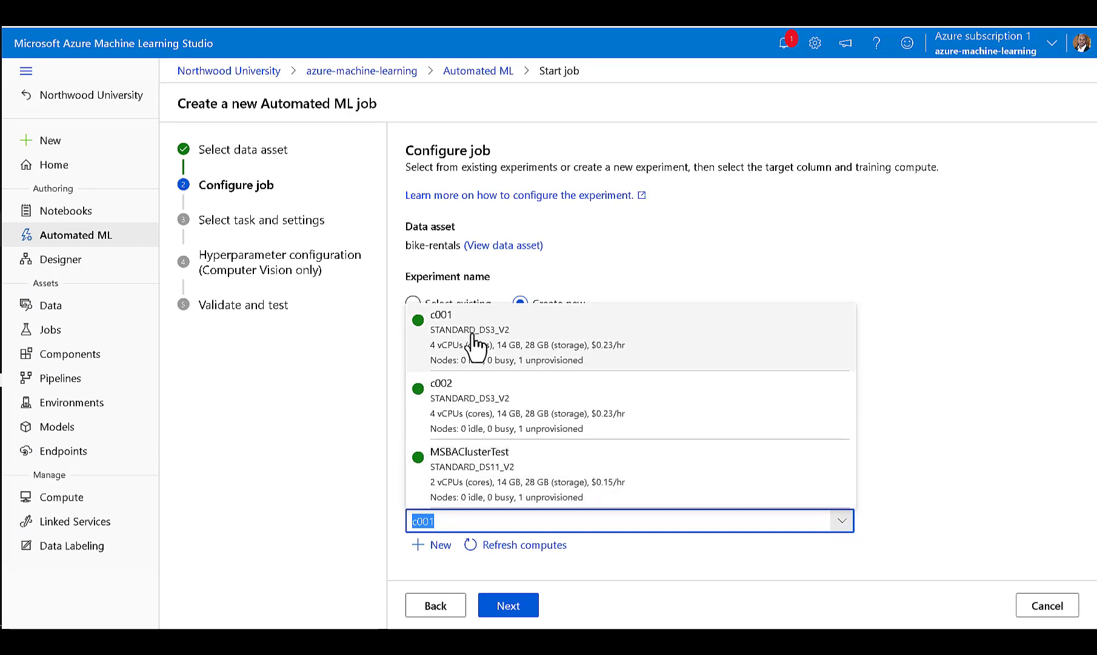
left_click(532, 498)
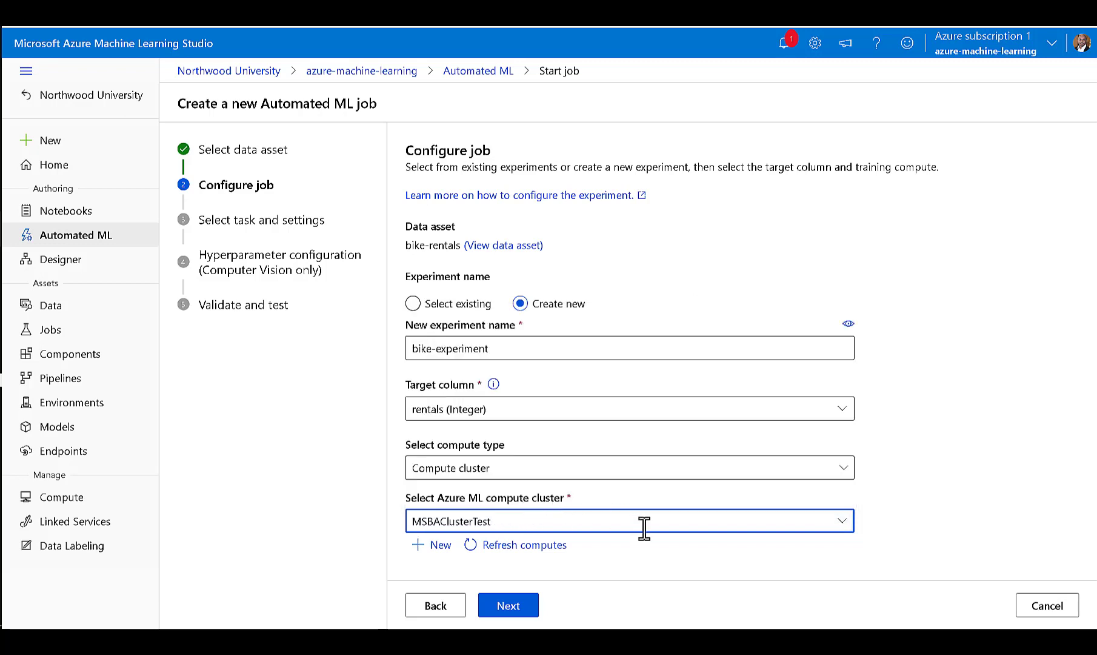
left_click(521, 609)
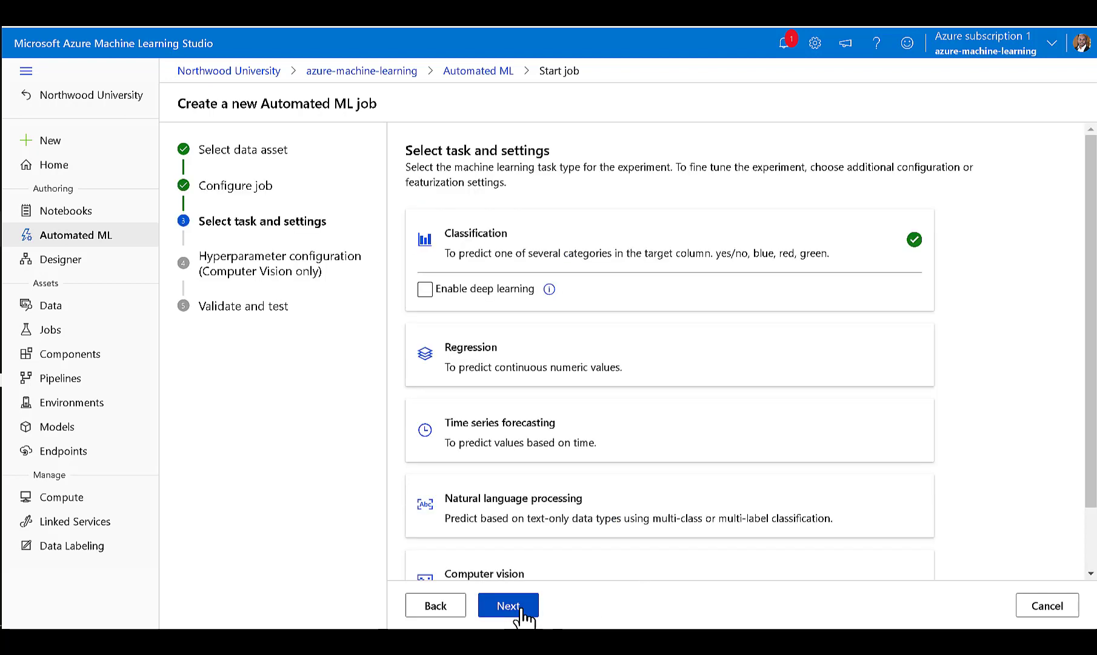